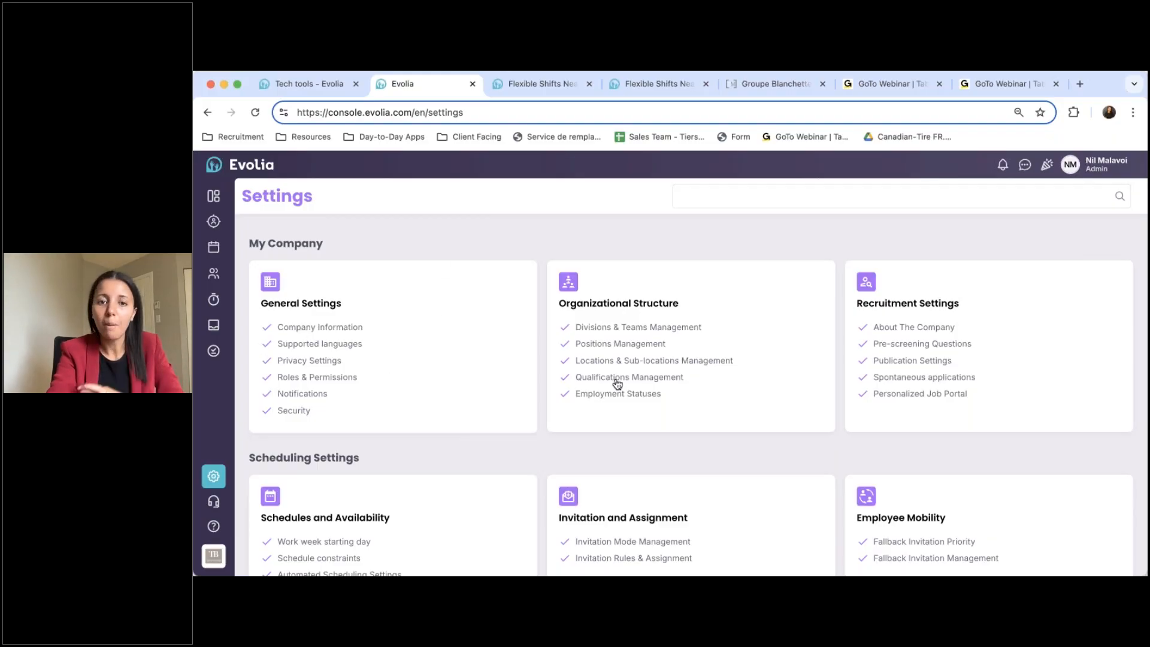
Review the company's general settings, from time zone, date format and languages through to the account owner and administrators
left_click(352, 330)
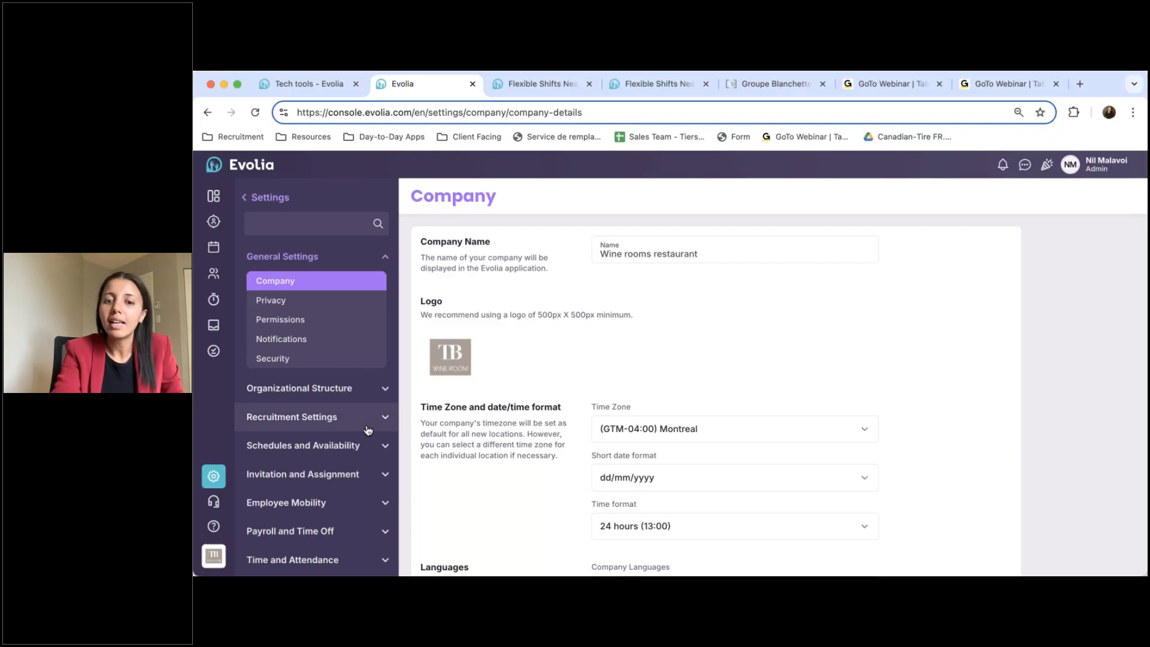
scroll(471, 348, "down", 2)
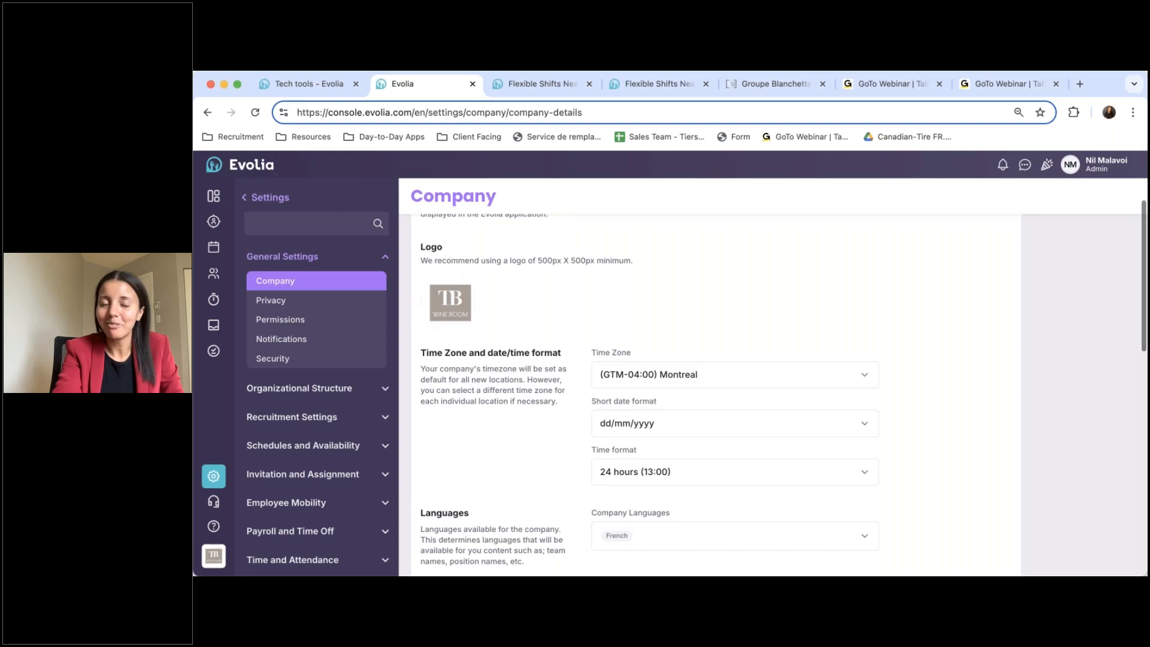
scroll(472, 349, "down", 5)
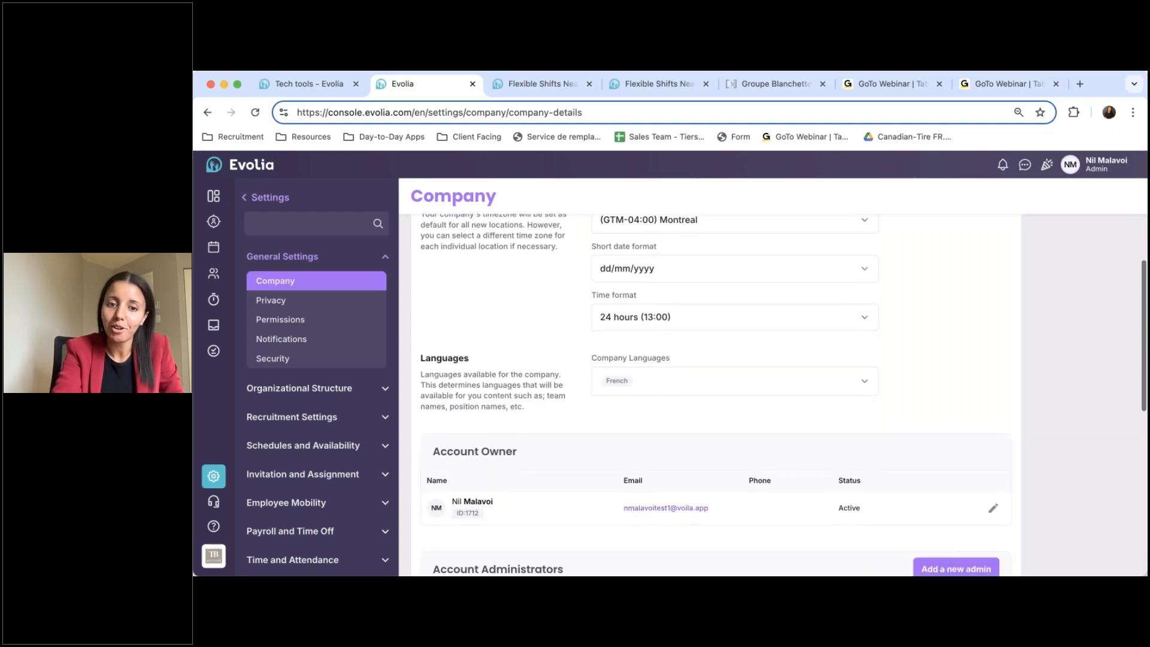
scroll(473, 517, "down", 2)
scroll(473, 516, "down", 2)
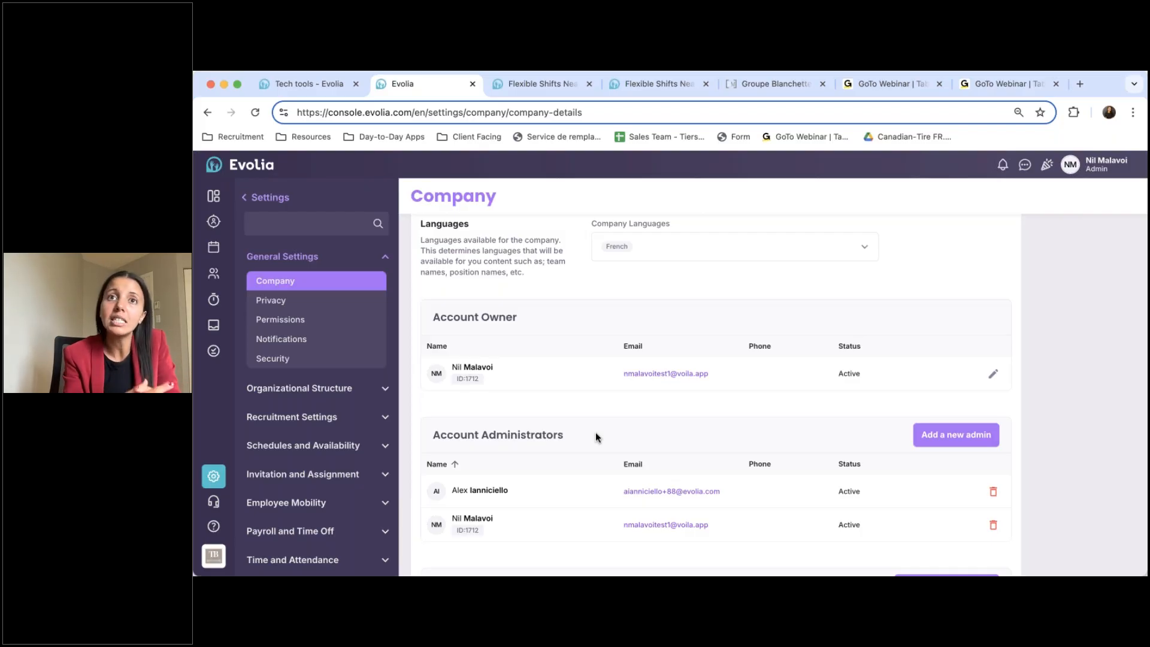
scroll(637, 419, "down", 1)
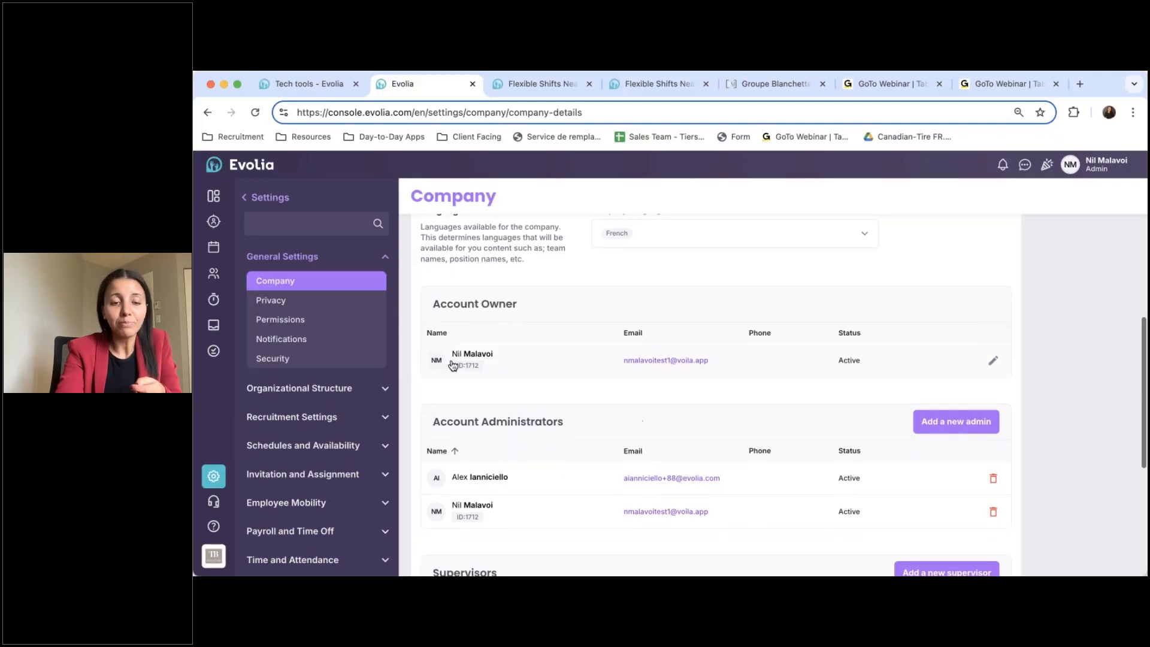
Open the positions list within the organizational structure settings
left_click(288, 389)
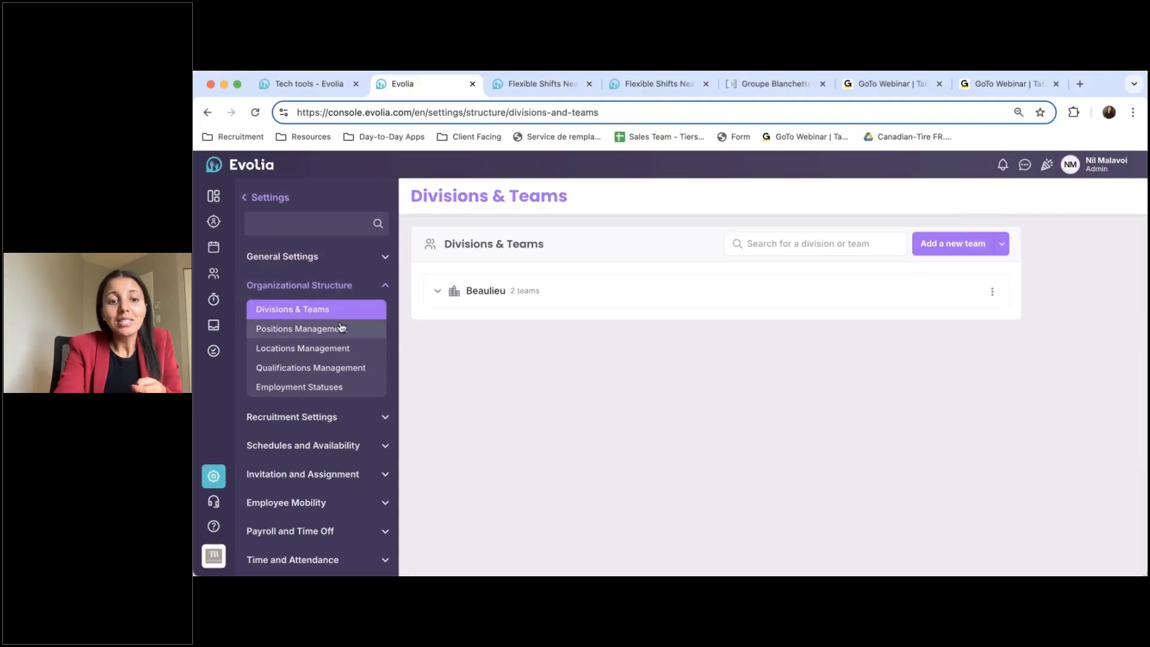
left_click(309, 331)
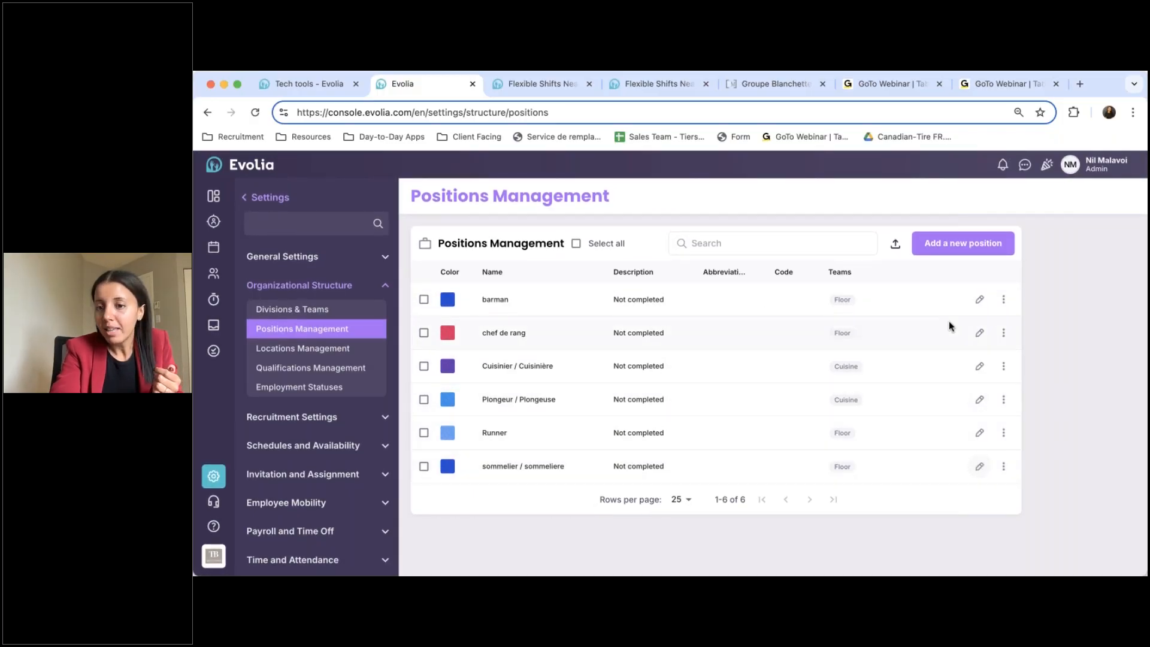
left_click(970, 246)
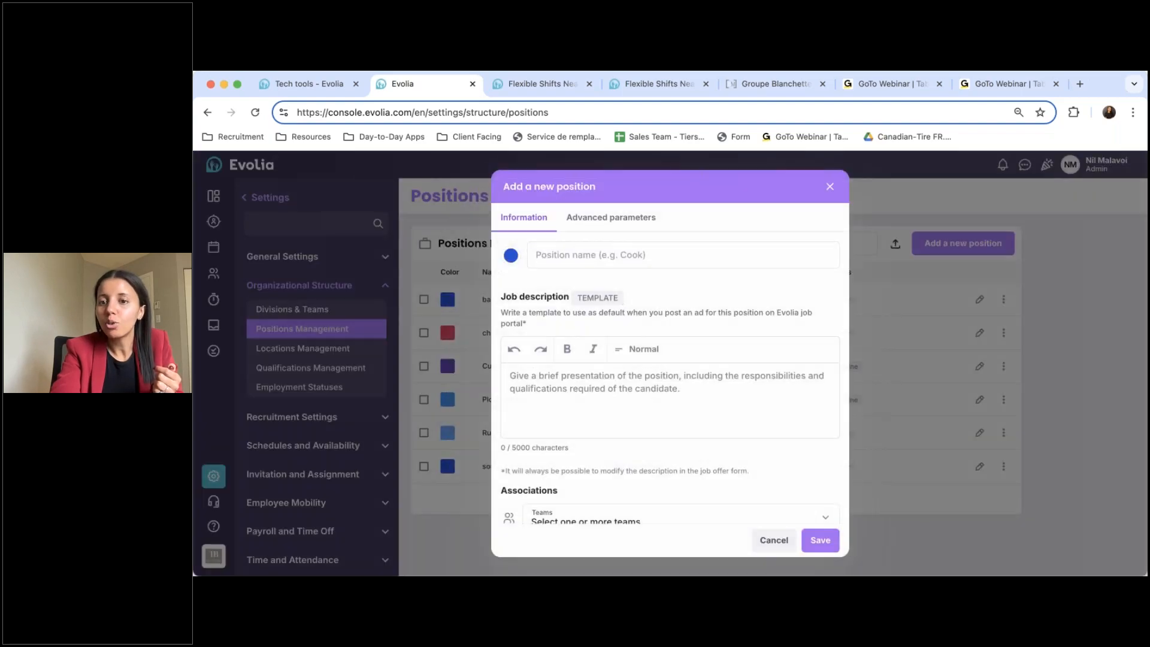
left_click(620, 253)
type("Cook")
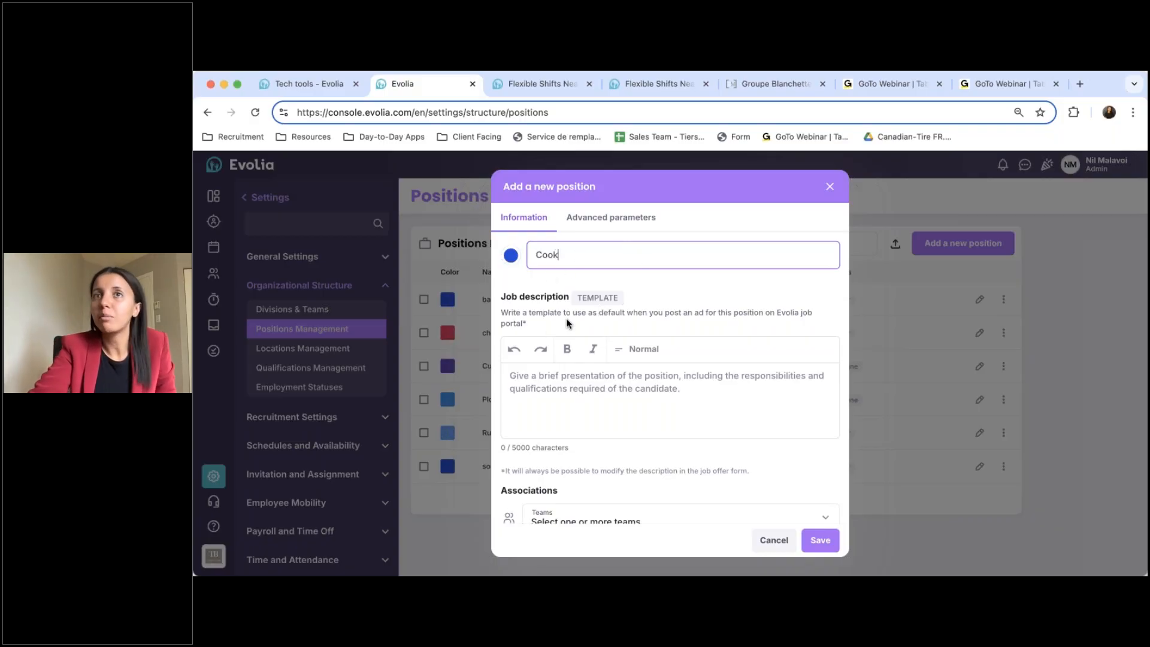
left_click(527, 380)
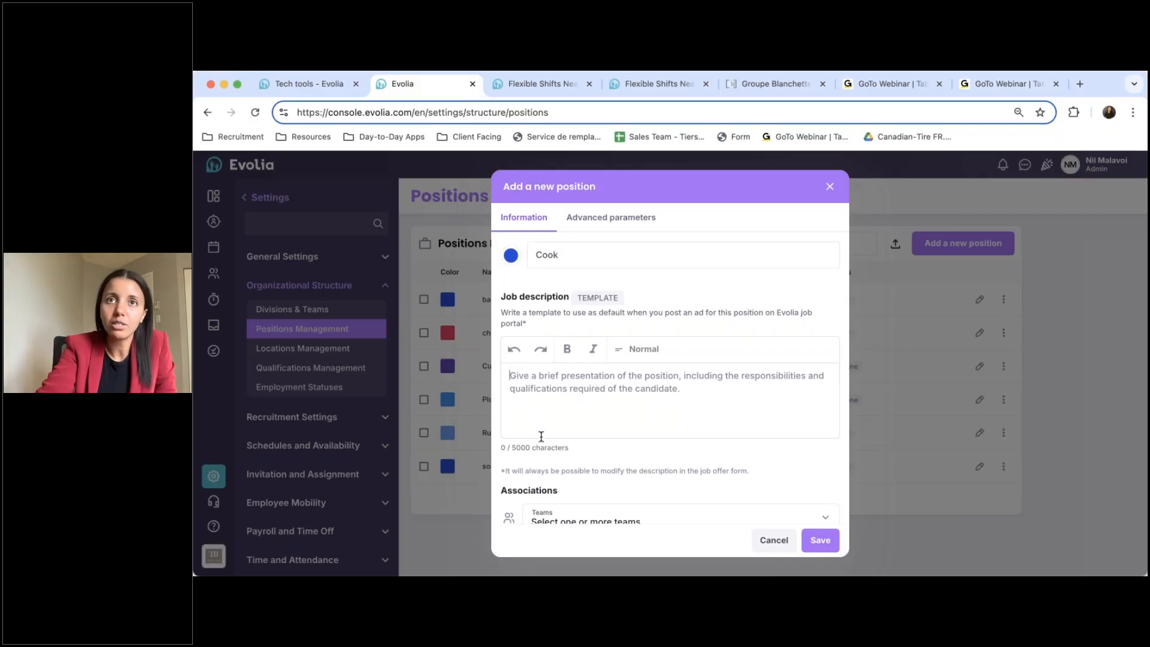
scroll(562, 443, "down", 1)
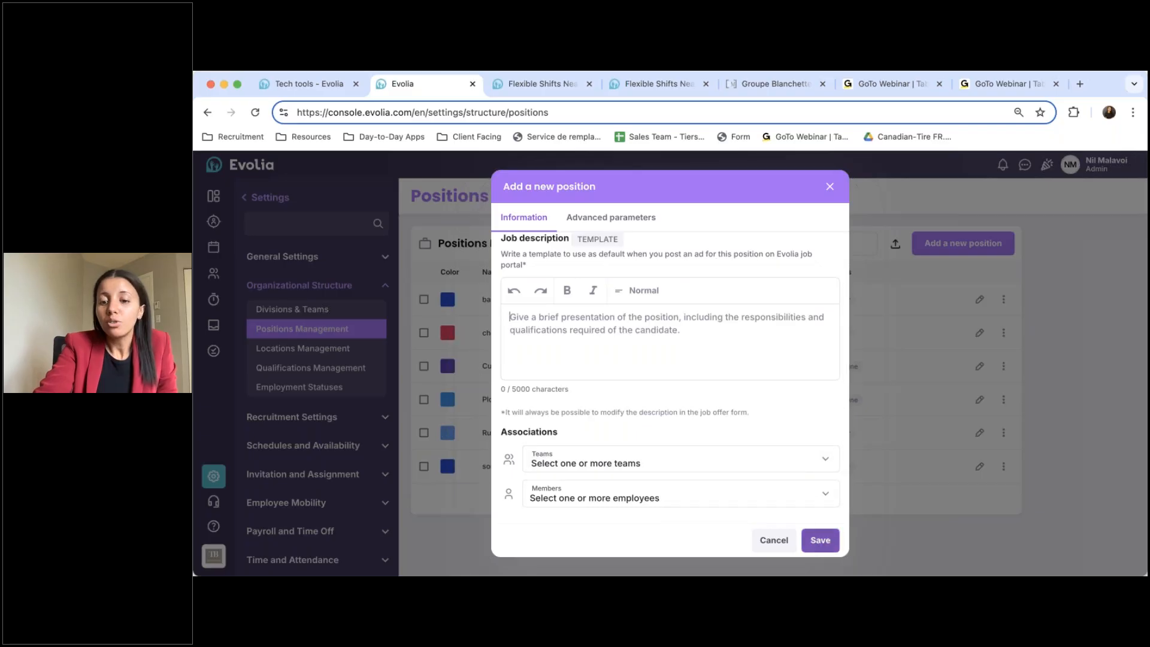
left_click(829, 186)
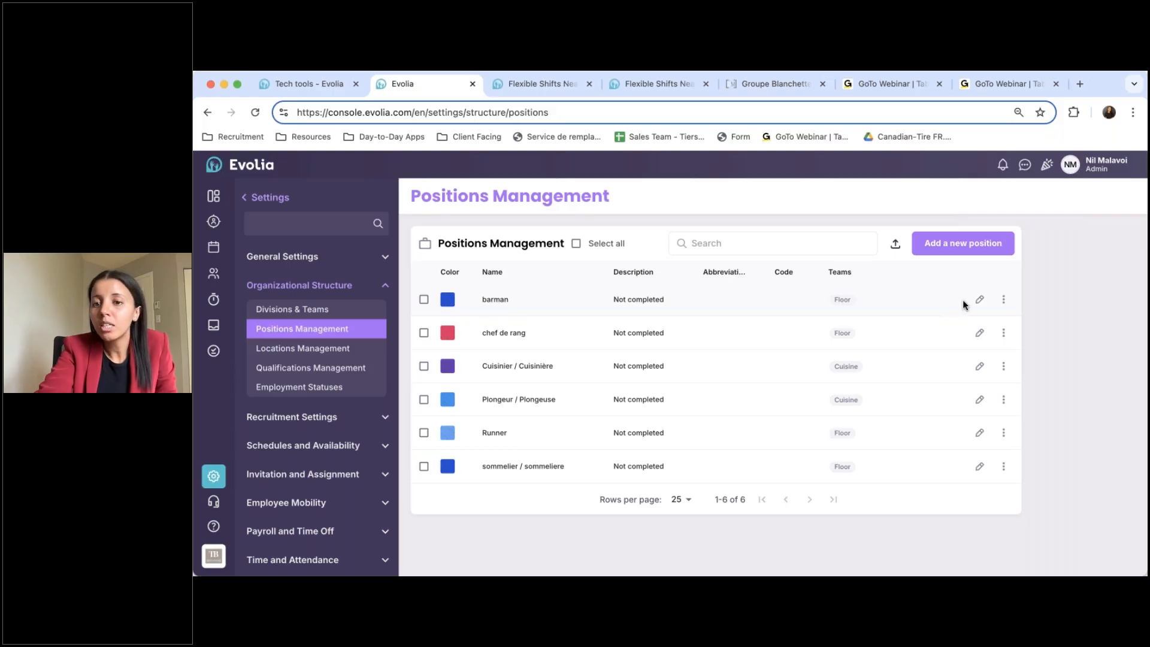
Rename the barman position to "barman/barmaid", enter "Test 123" as its job description template, and save it
left_click(979, 299)
left_click(628, 257)
type("/barmaid")
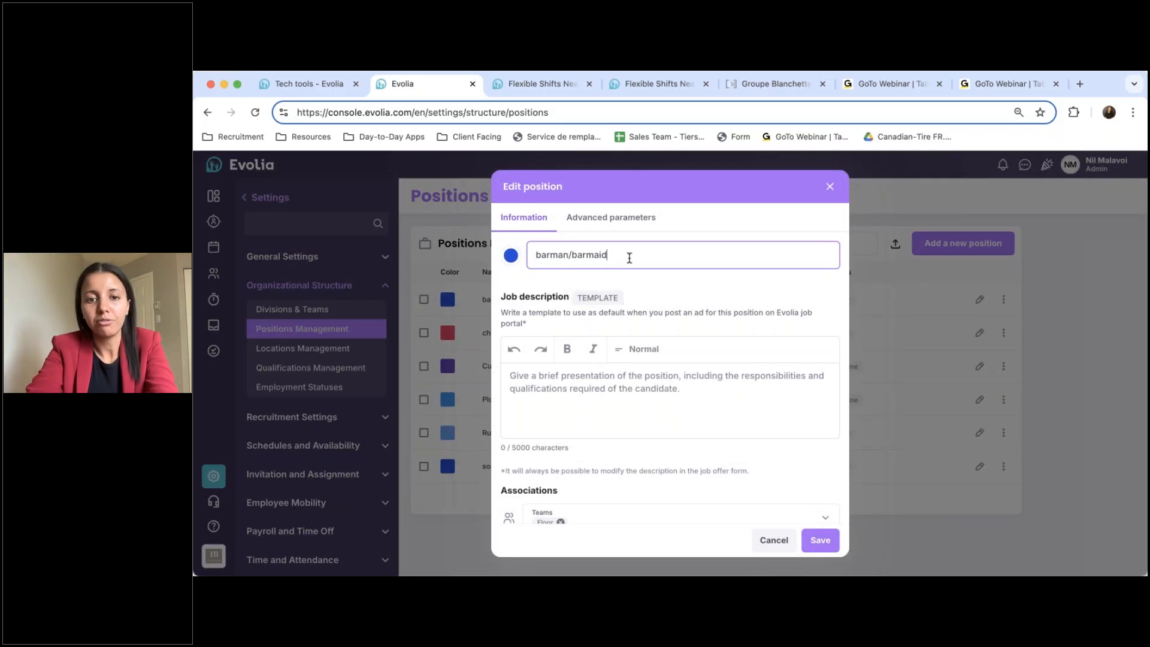
left_click(559, 384)
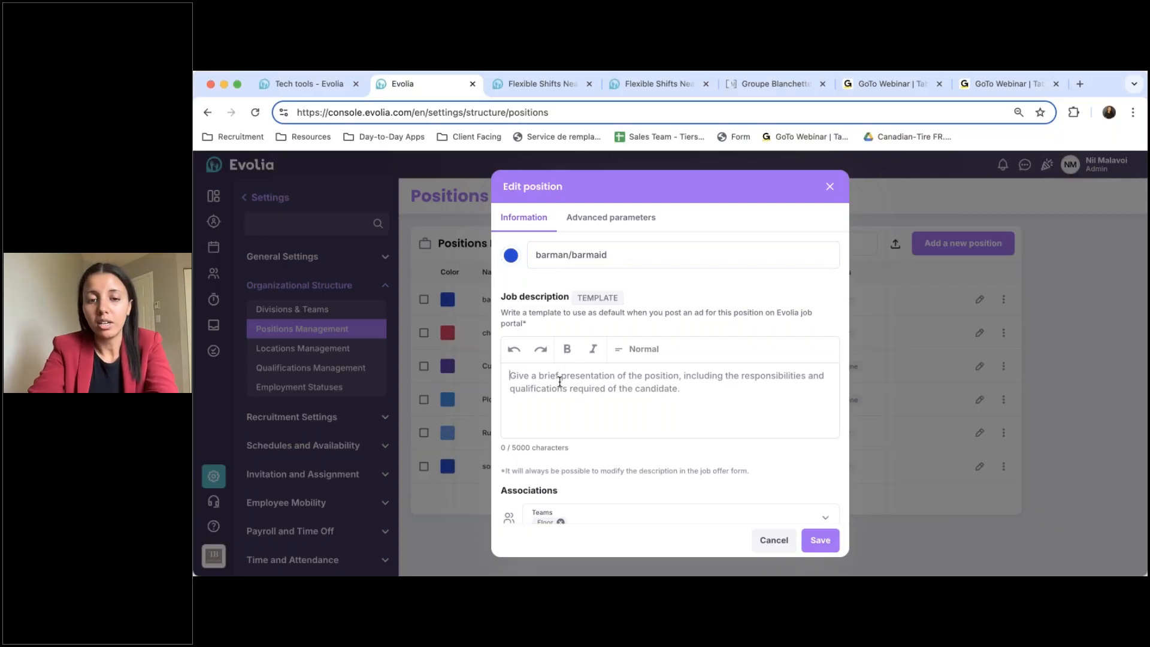
type("Test 123")
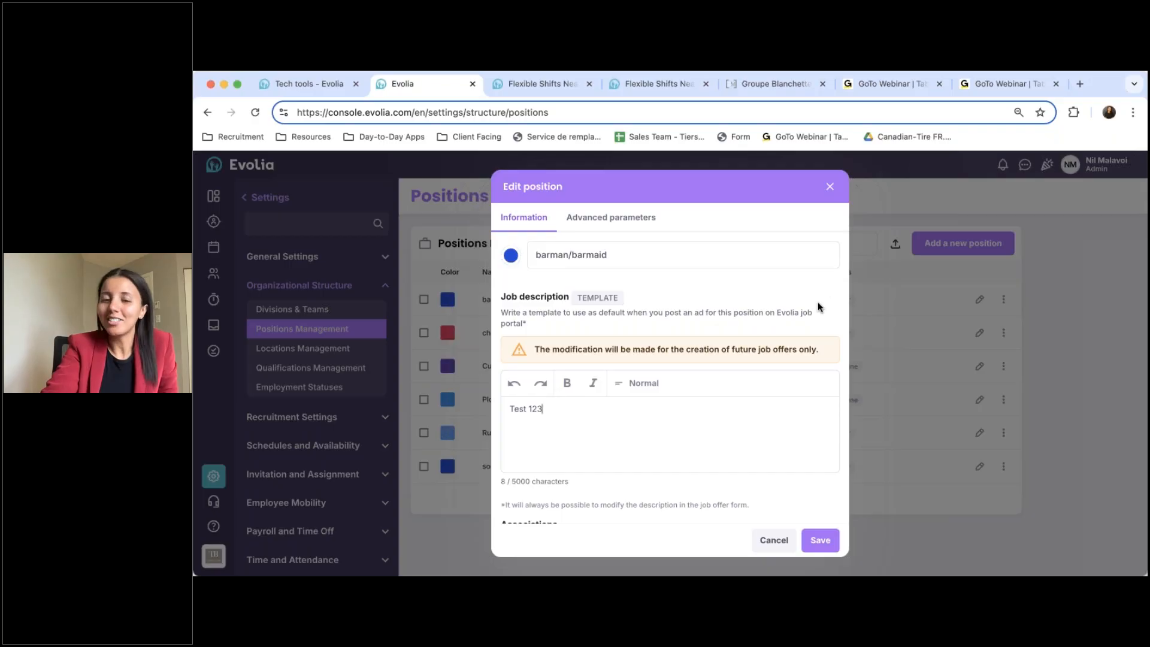
scroll(655, 429, "down", 1)
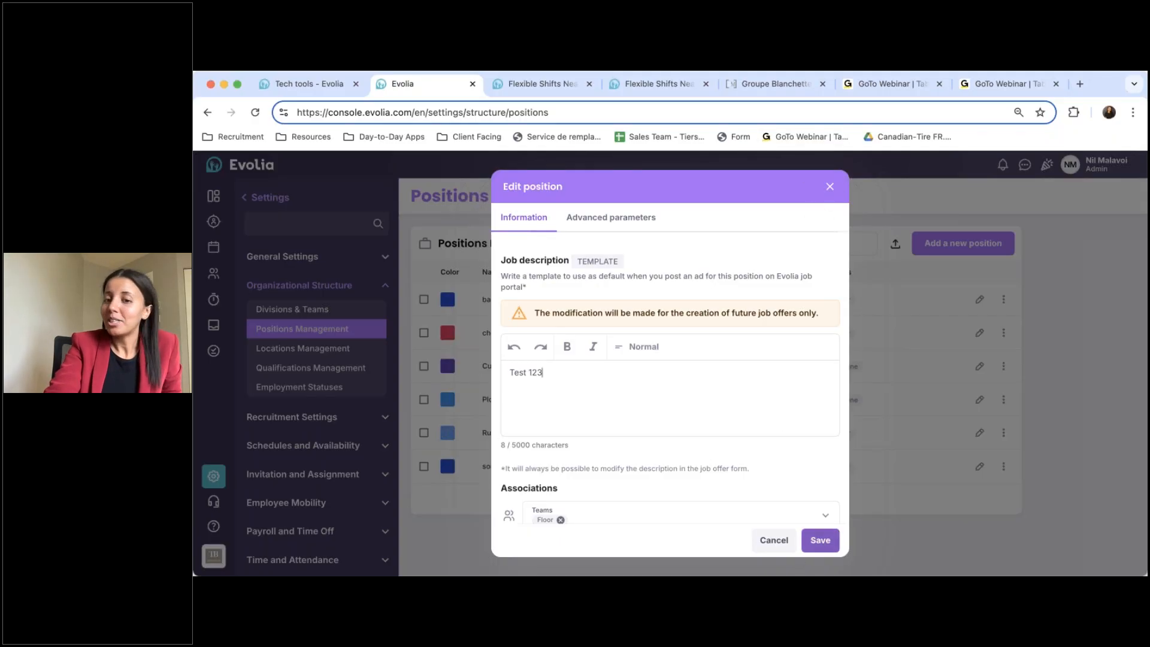
left_click(819, 540)
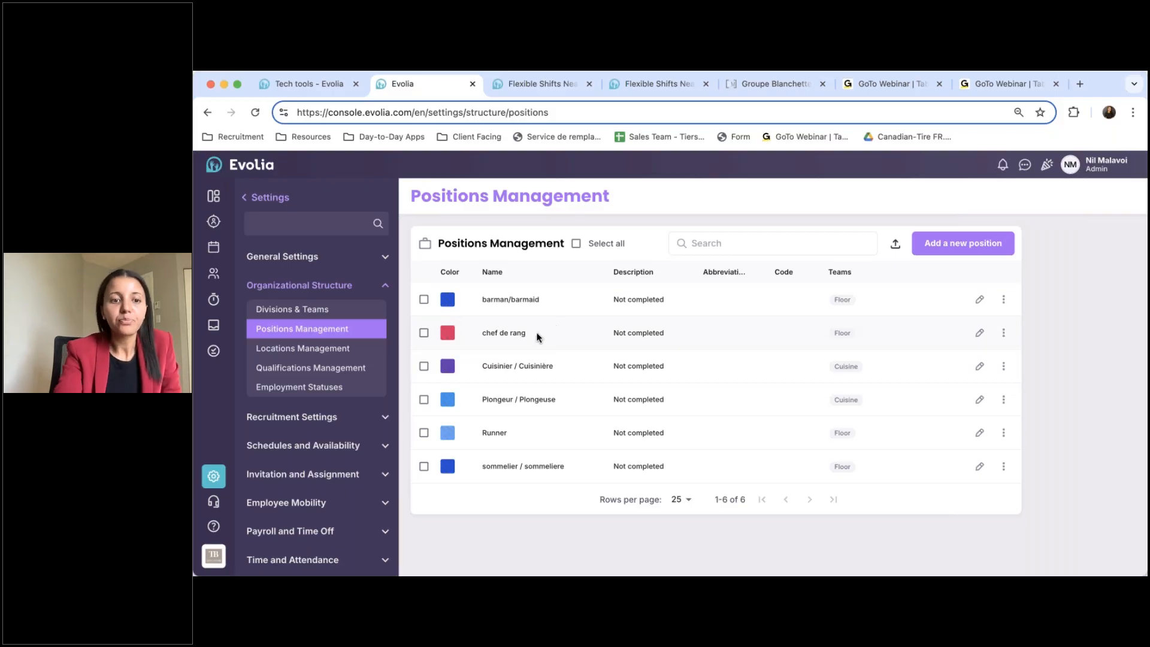
View the locations list, the recruitment profile about the company, and the pre-screening questions
left_click(274, 353)
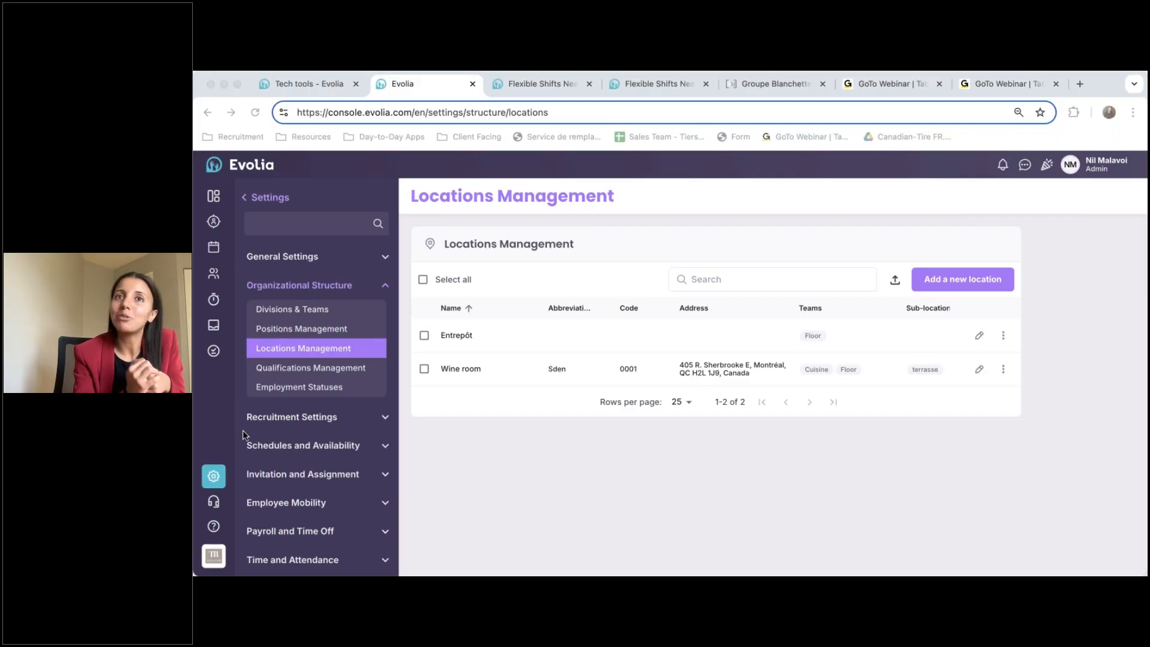
left_click(299, 419)
left_click(308, 423)
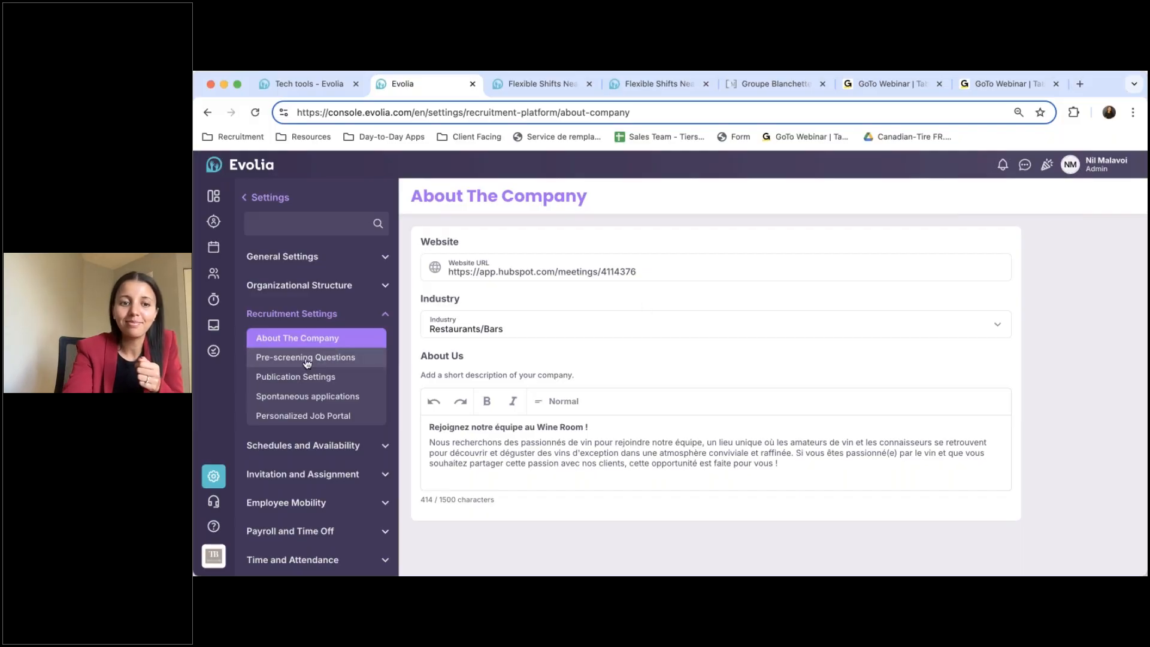
left_click(270, 359)
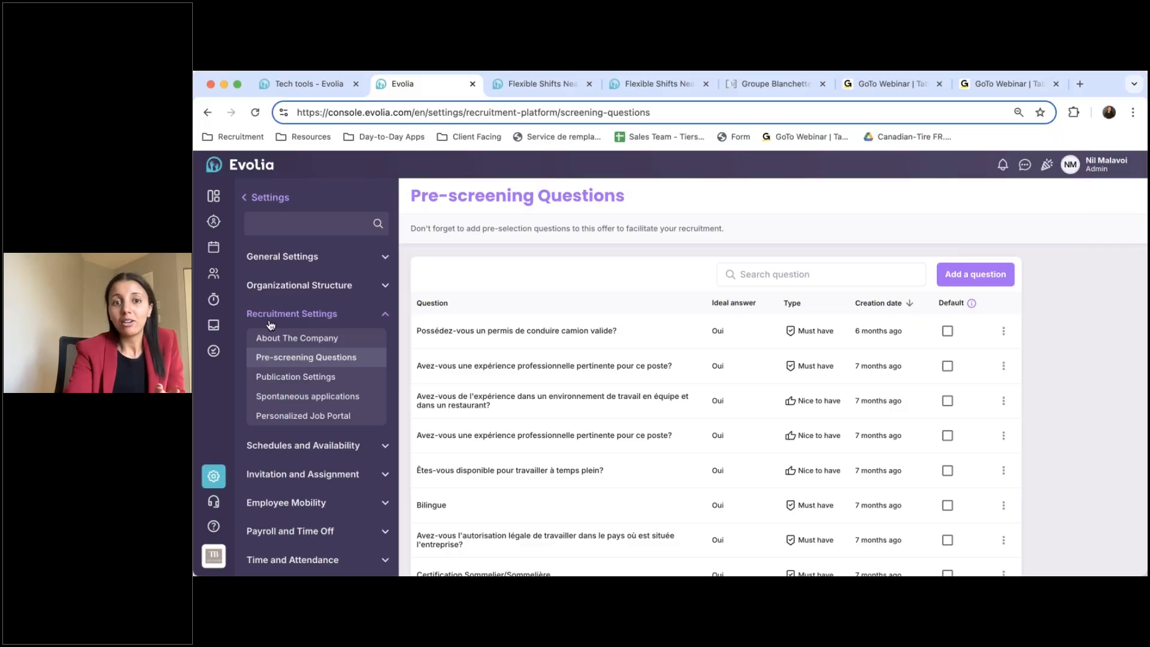
Switch to the public Evolia job portal and examine the map of nearby job offers
left_click(529, 84)
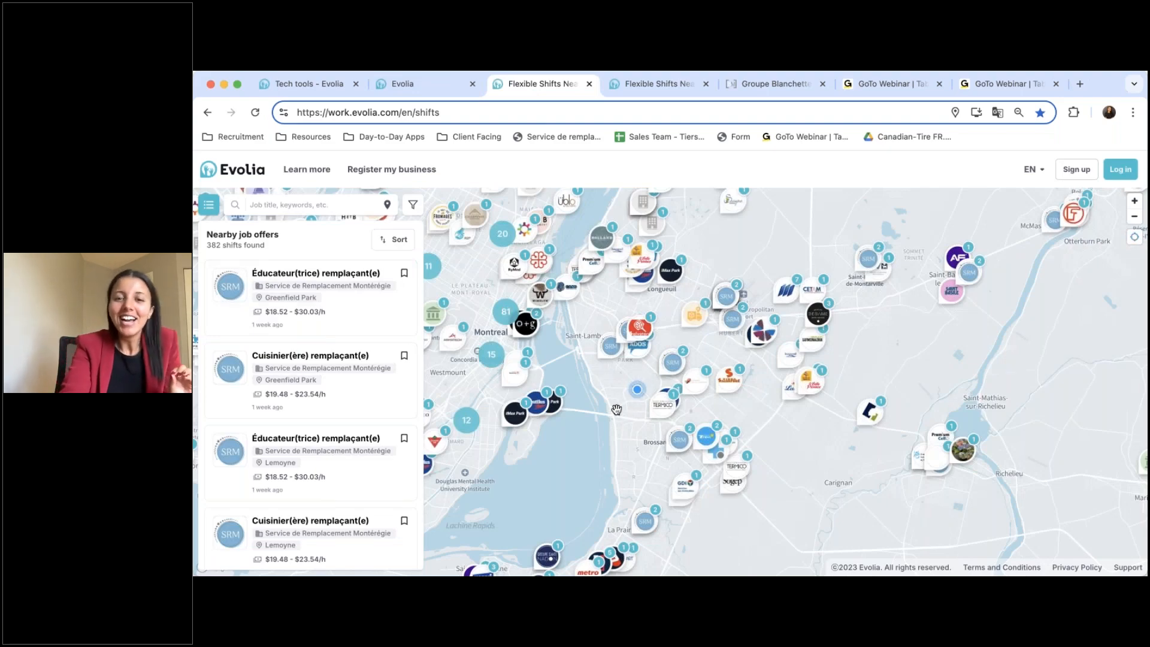
scroll(619, 412, "up", 2)
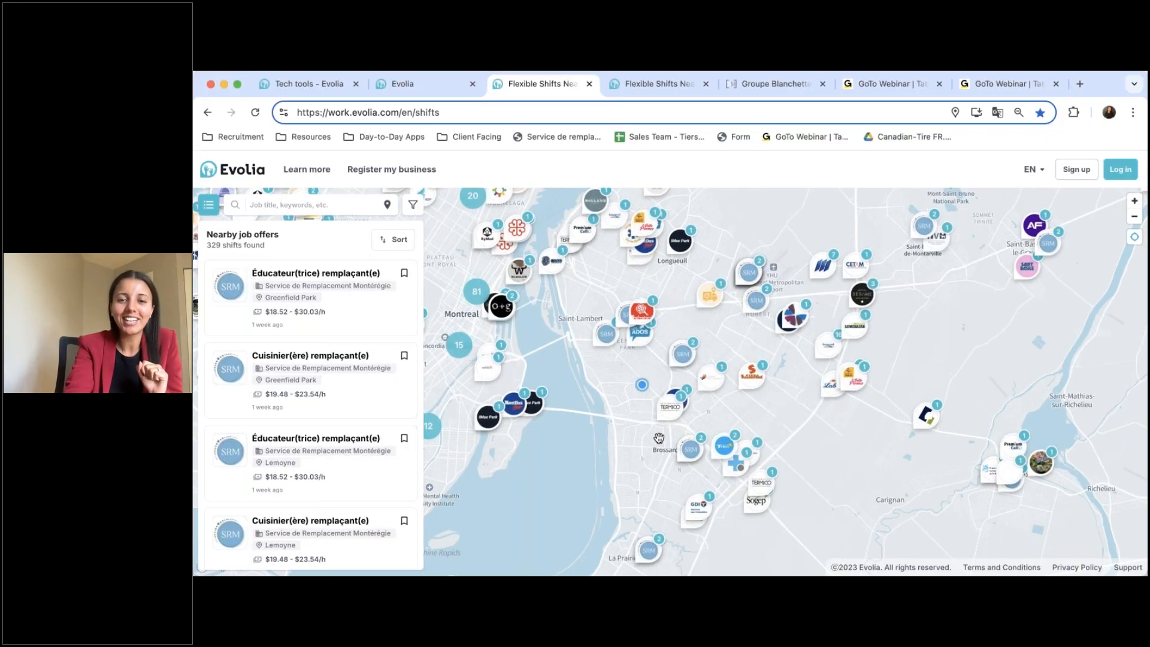
scroll(658, 438, "down", 1)
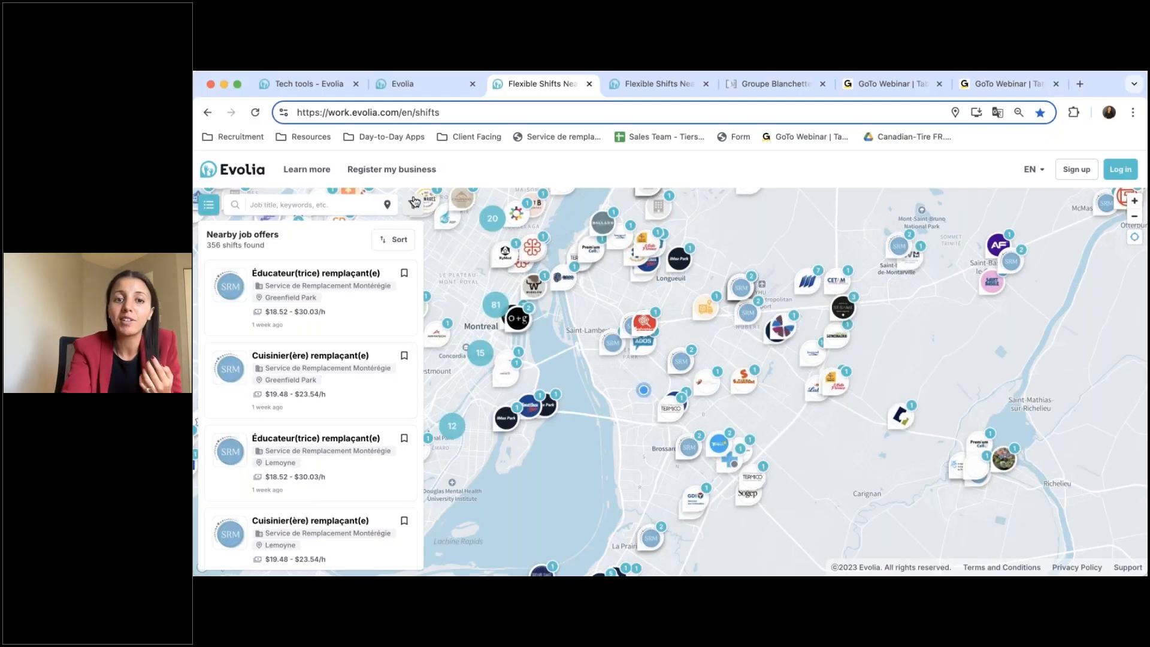
Examine the job offer filters for days, hours, salary and industries without applying any
left_click(413, 206)
scroll(291, 372, "down", 1)
scroll(289, 372, "down", 1)
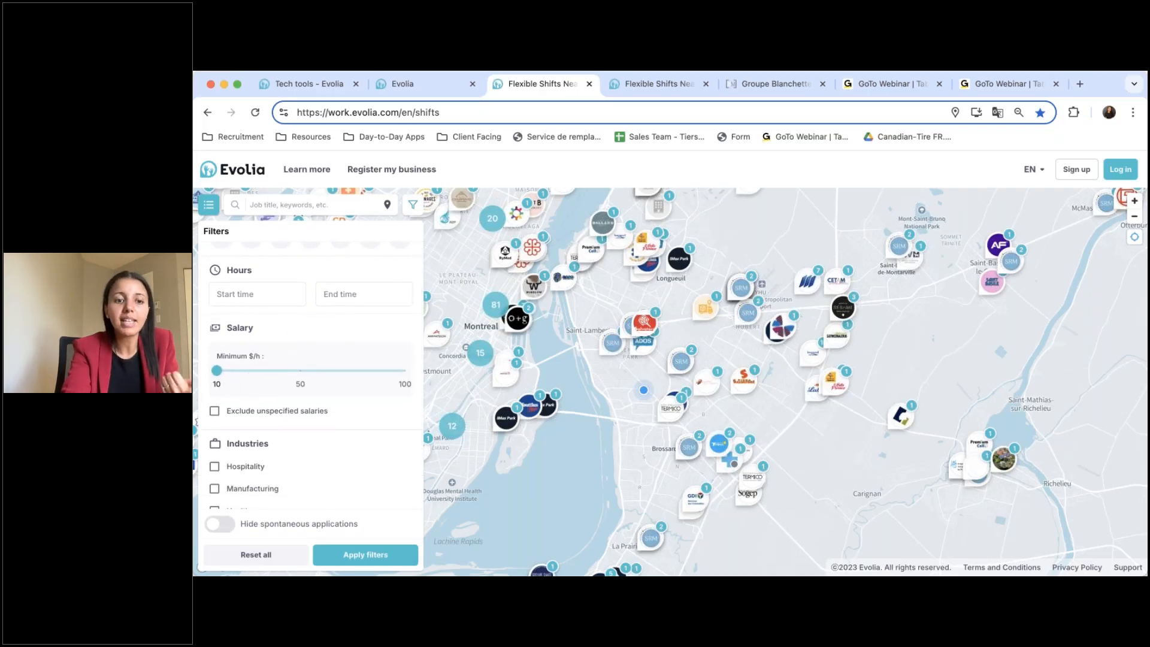
scroll(248, 392, "down", 3)
scroll(259, 480, "up", 5)
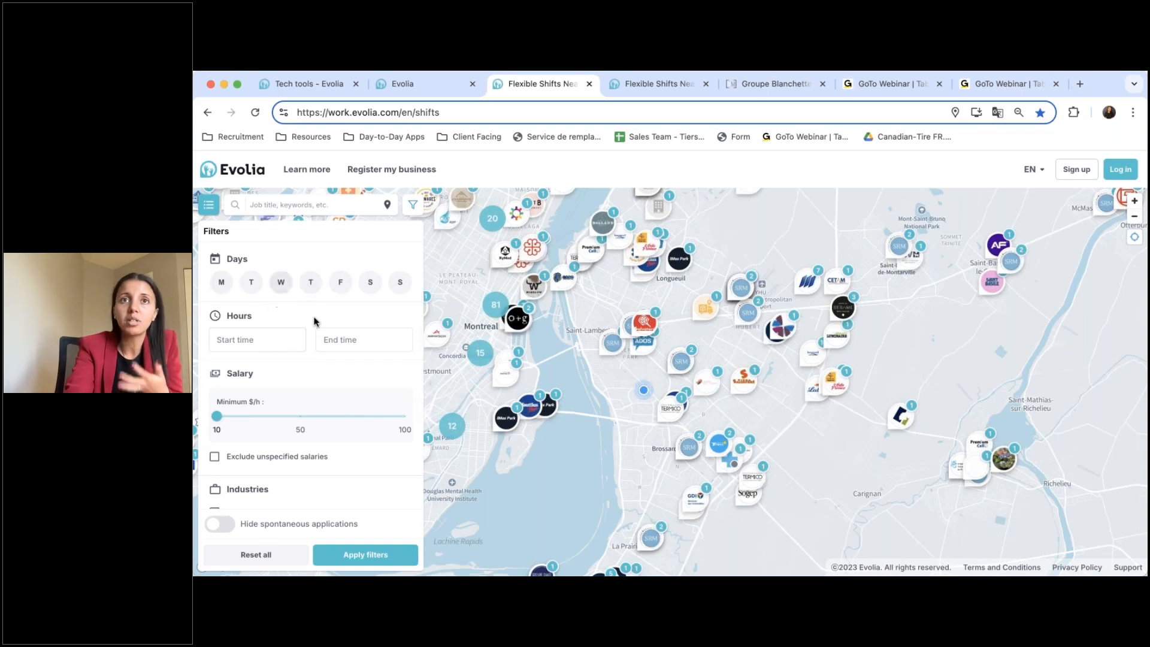
left_click(411, 207)
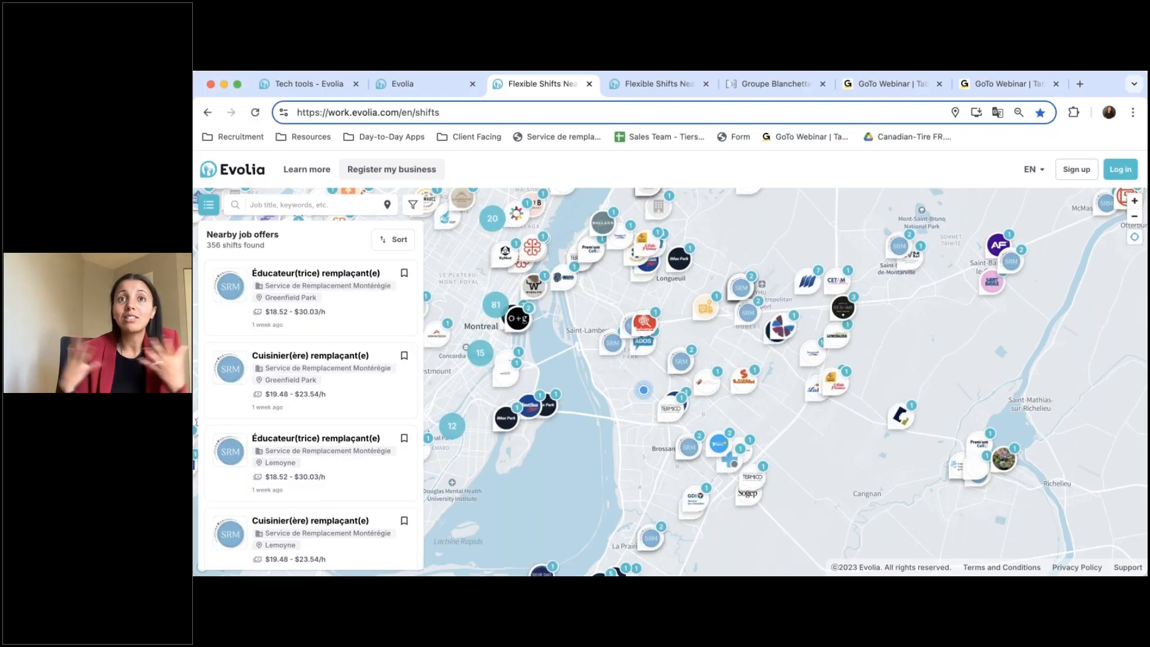
Return to the Evolia console and review the existing pre-screening questions with their ideal answers and types
left_click(405, 89)
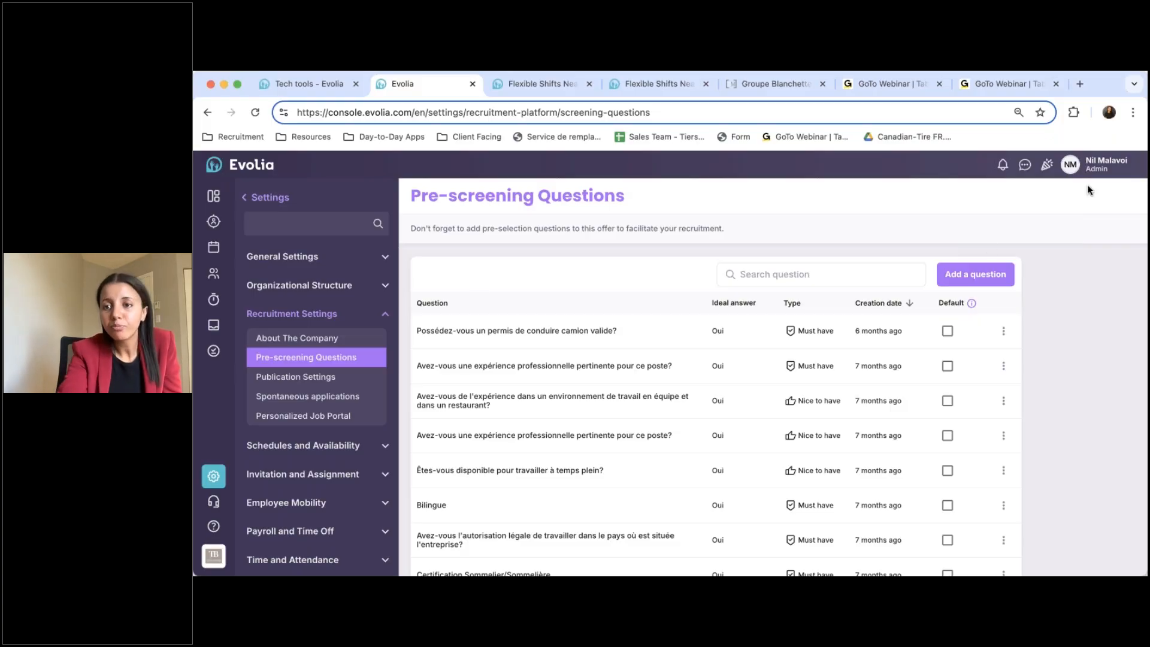
left_click(1104, 165)
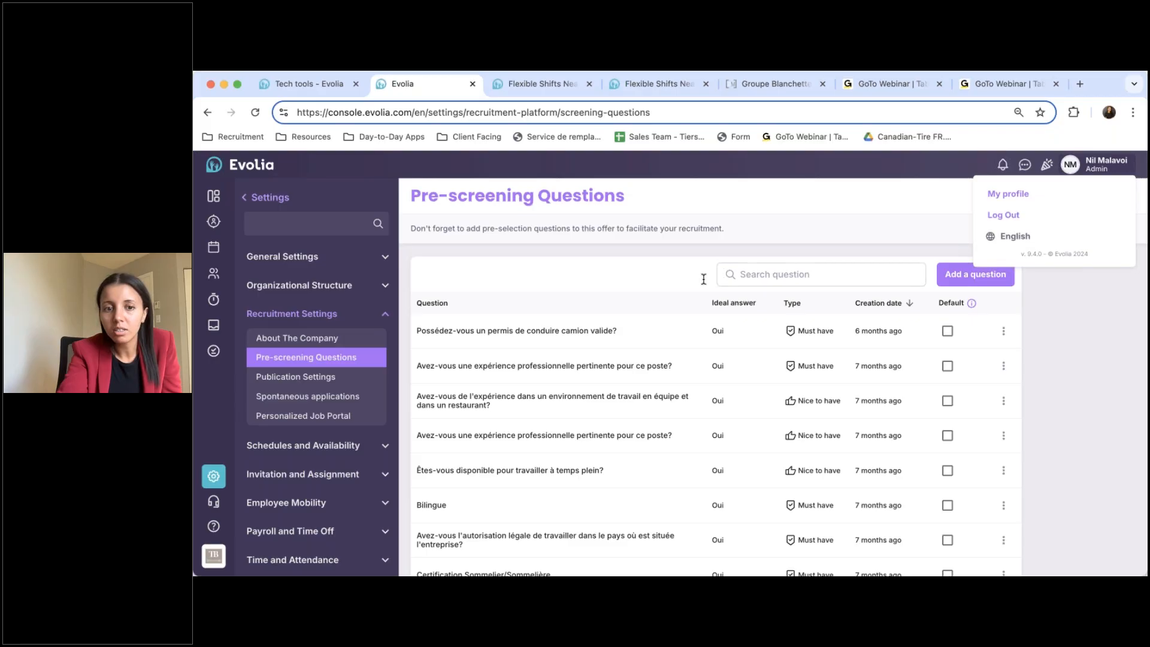
left_click(672, 260)
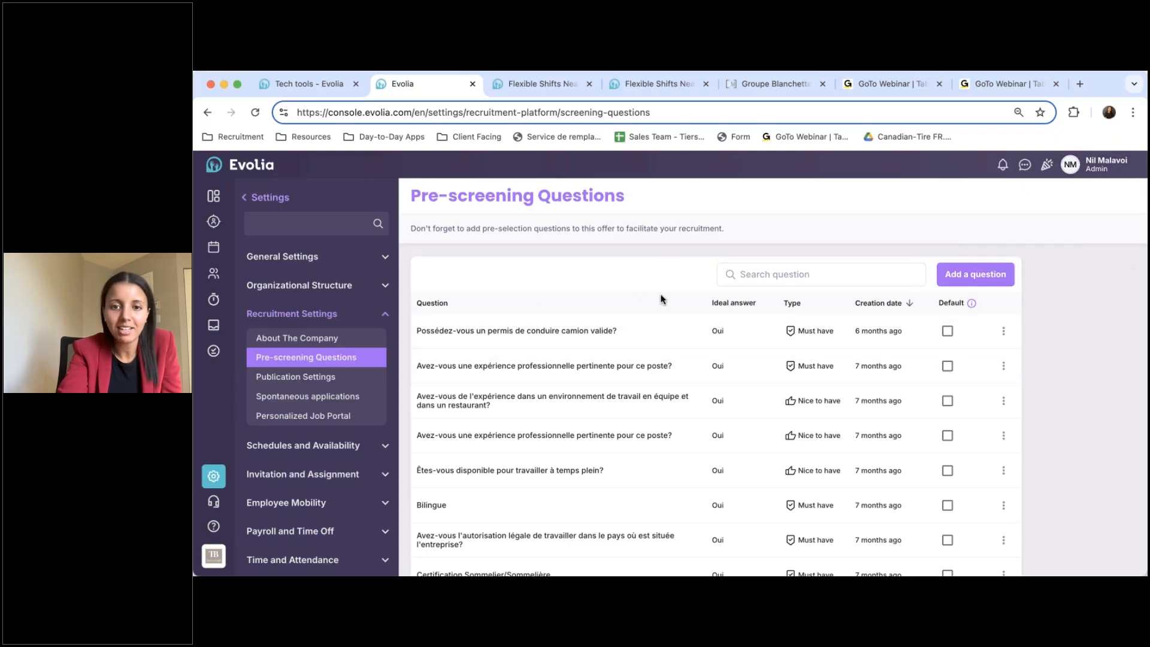
scroll(635, 294, "down", 1)
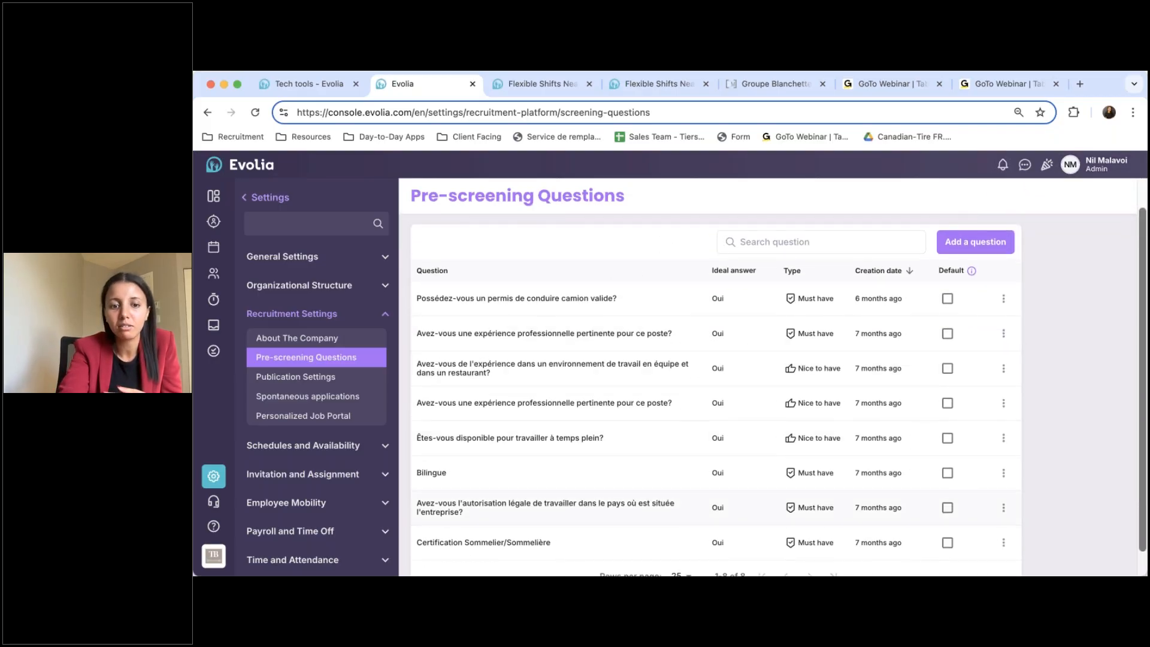
scroll(767, 336, "down", 1)
left_click(958, 217)
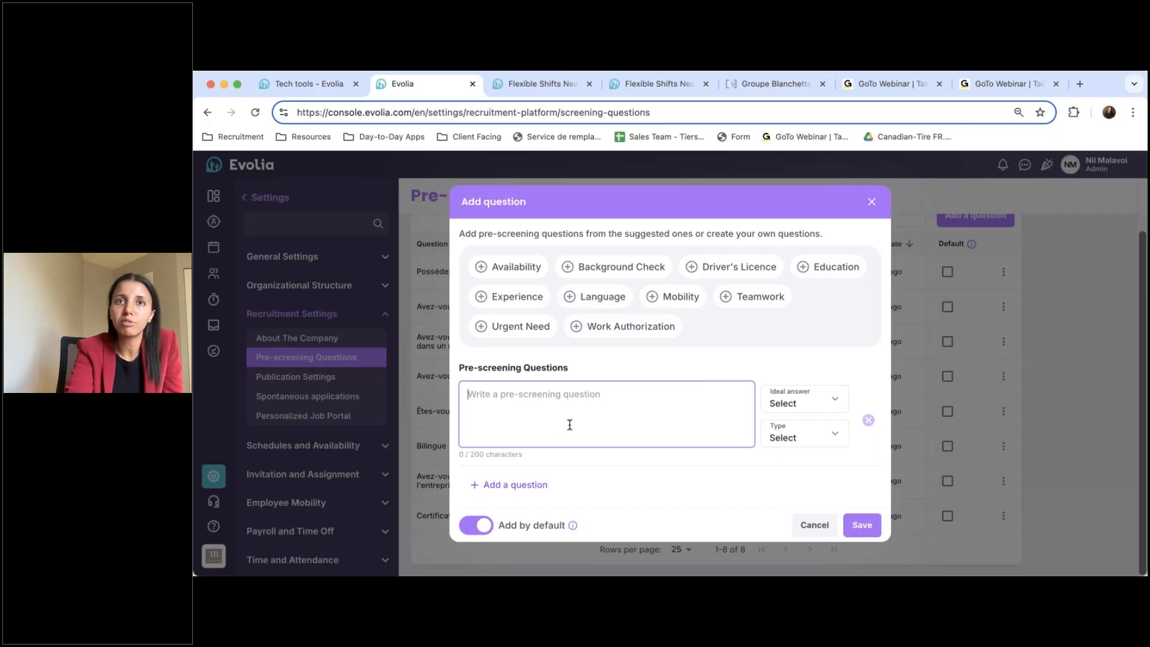
left_click(517, 265)
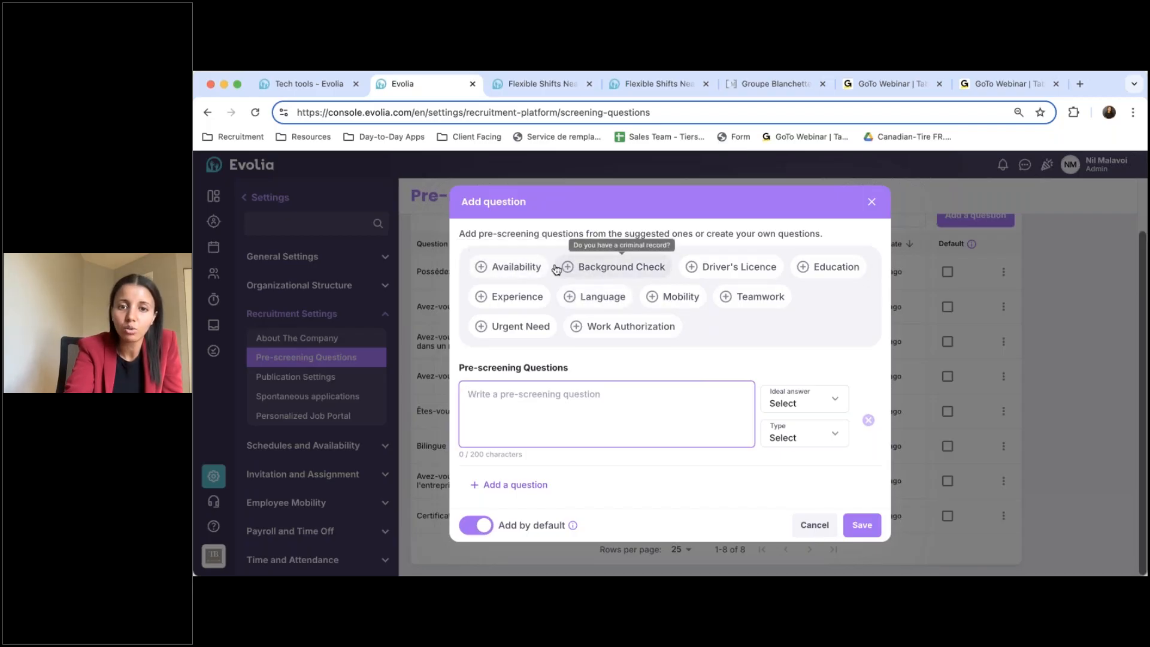
left_click_drag(703, 397, 467, 394)
key("BackSpace")
left_click(784, 437)
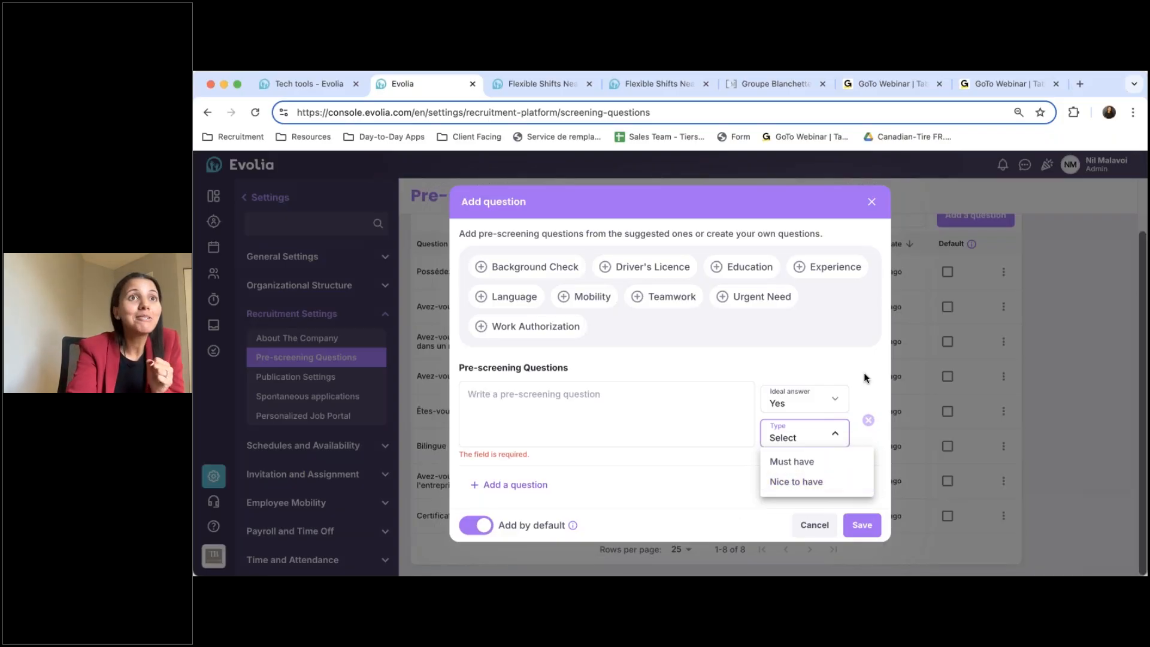
left_click(869, 204)
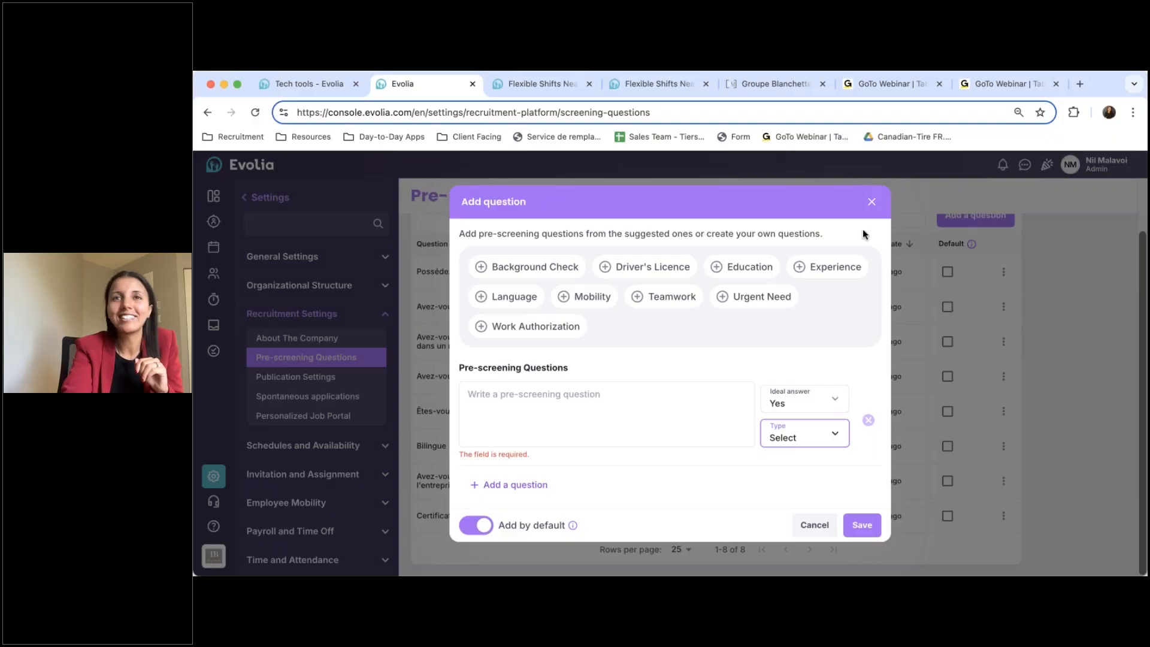
left_click(871, 201)
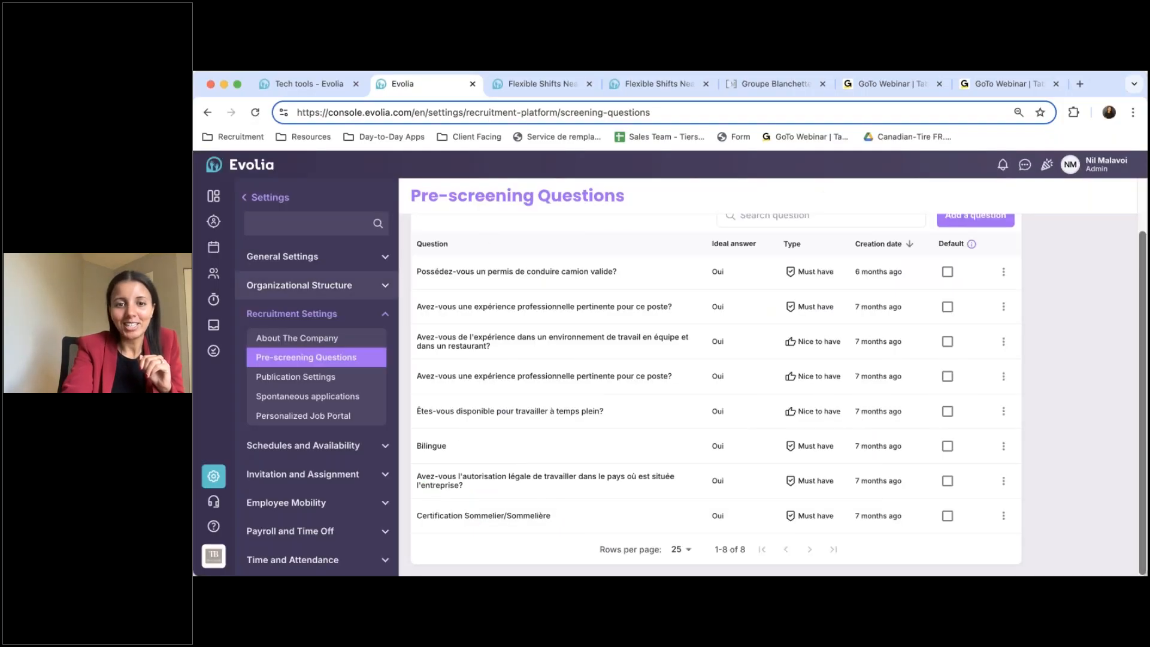
Open the spontaneous applications settings and review the locations configuration and the profile description message for candidates
left_click(309, 359)
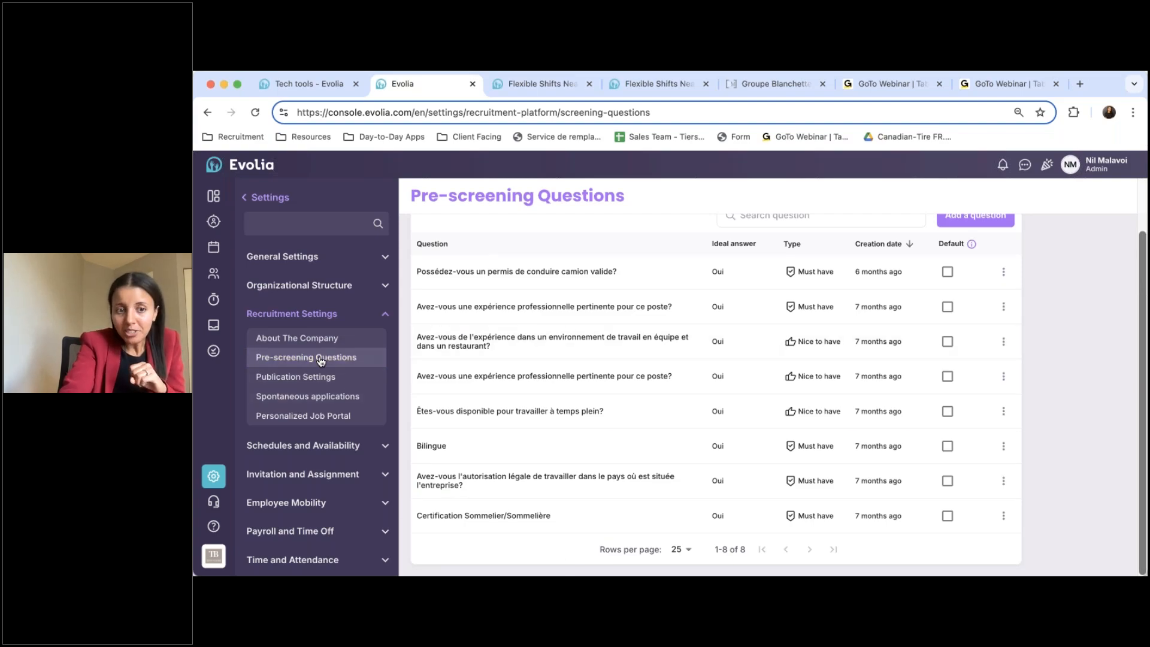
left_click(281, 400)
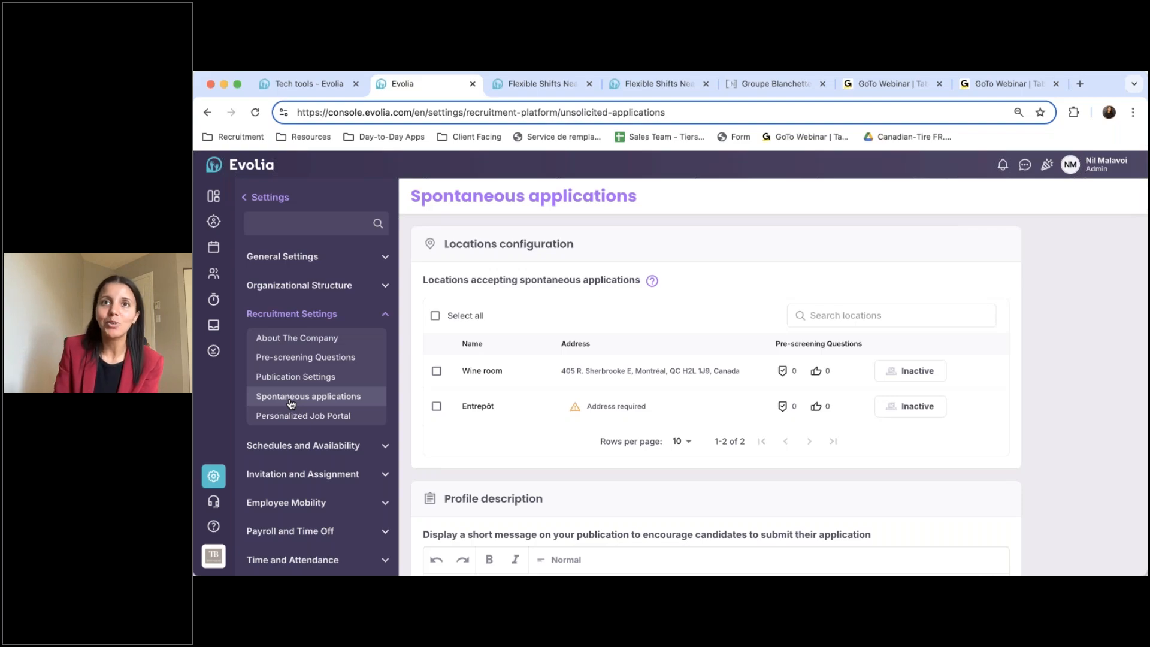
left_click(291, 400)
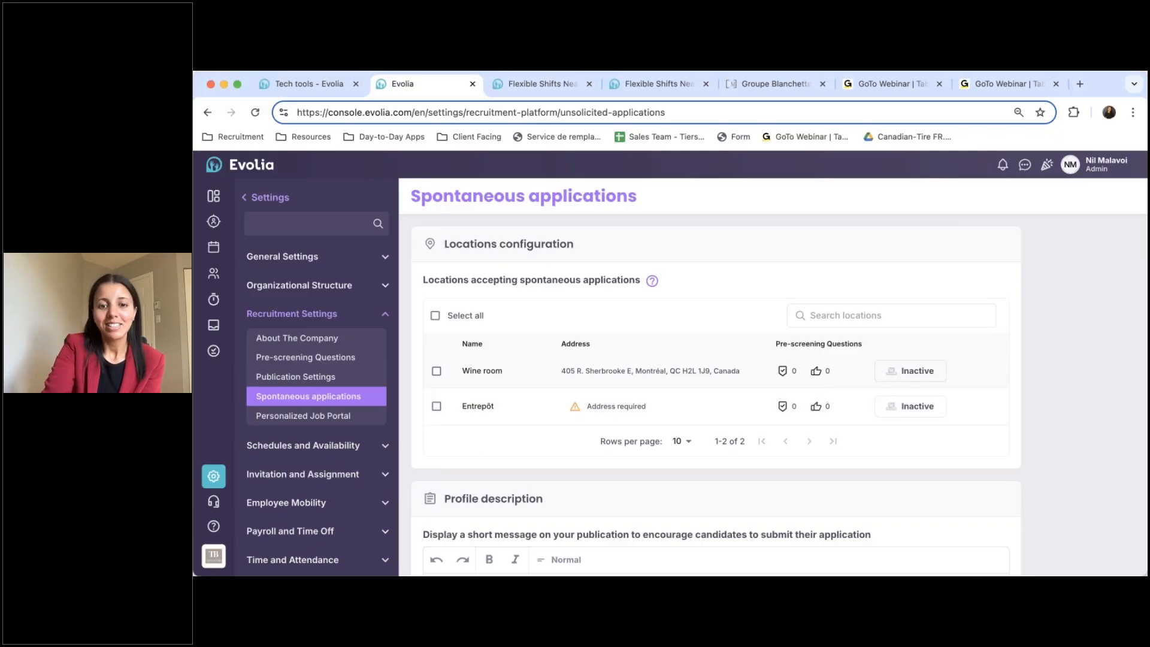
scroll(589, 376, "down", 1)
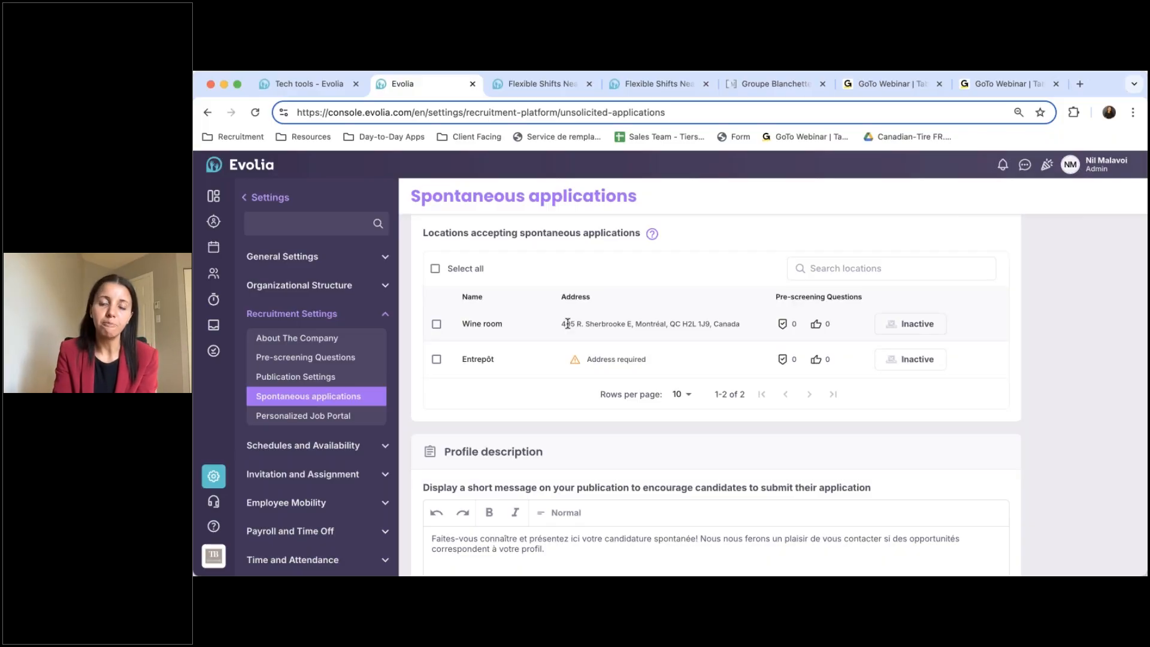
scroll(563, 404, "down", 2)
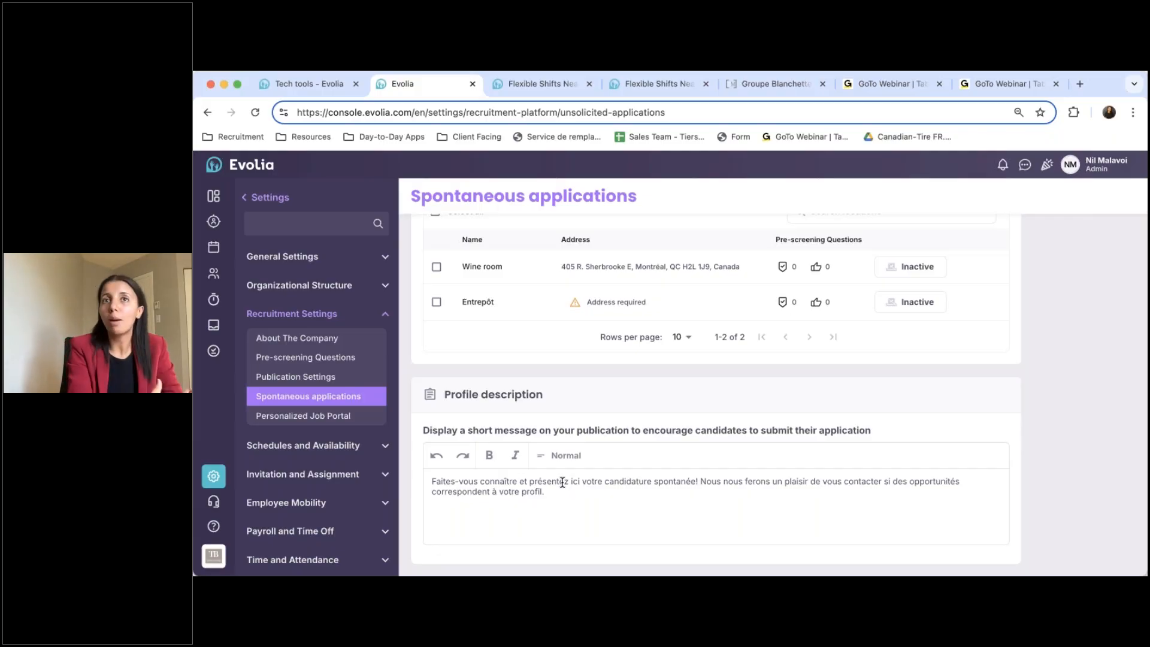
left_click_drag(569, 501, 409, 479)
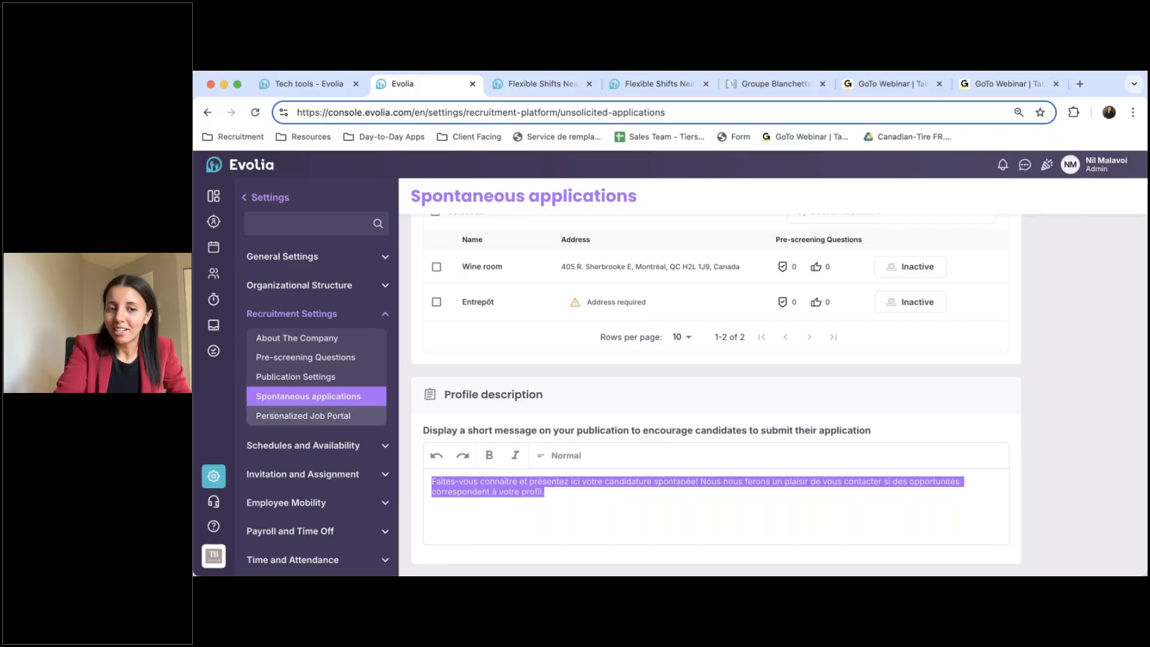
Examine the personalized job portal settings, including the portal link and QR code, alongside the public Evolia map of nearby job offers
left_click(303, 416)
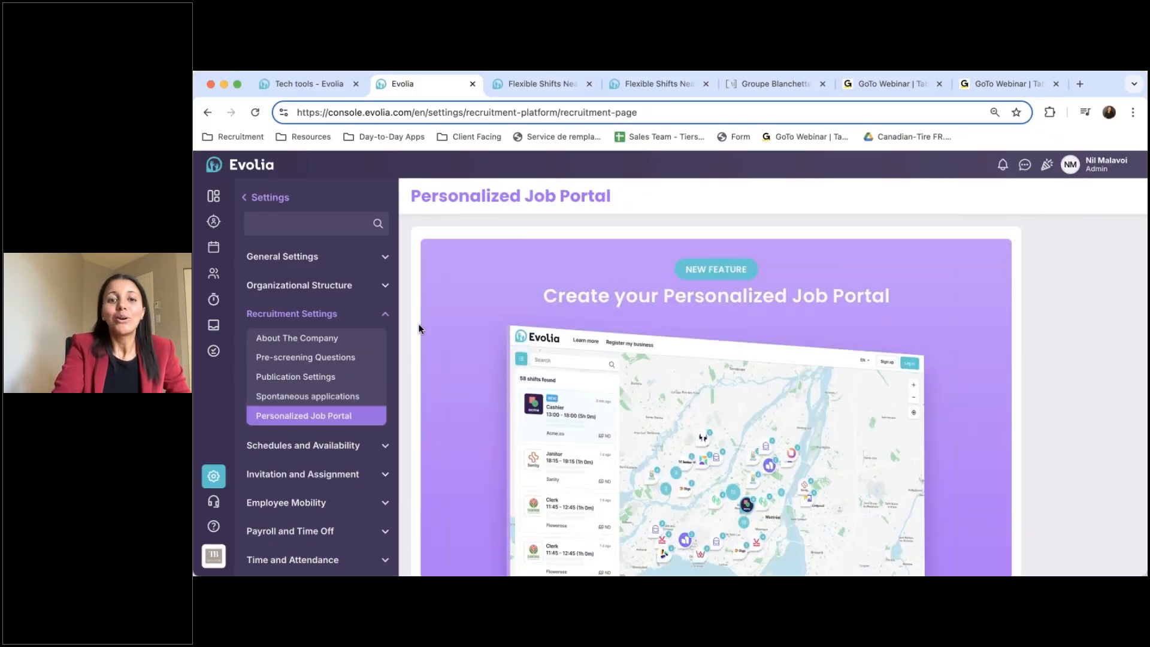
scroll(472, 297, "down", 10)
left_click(527, 83)
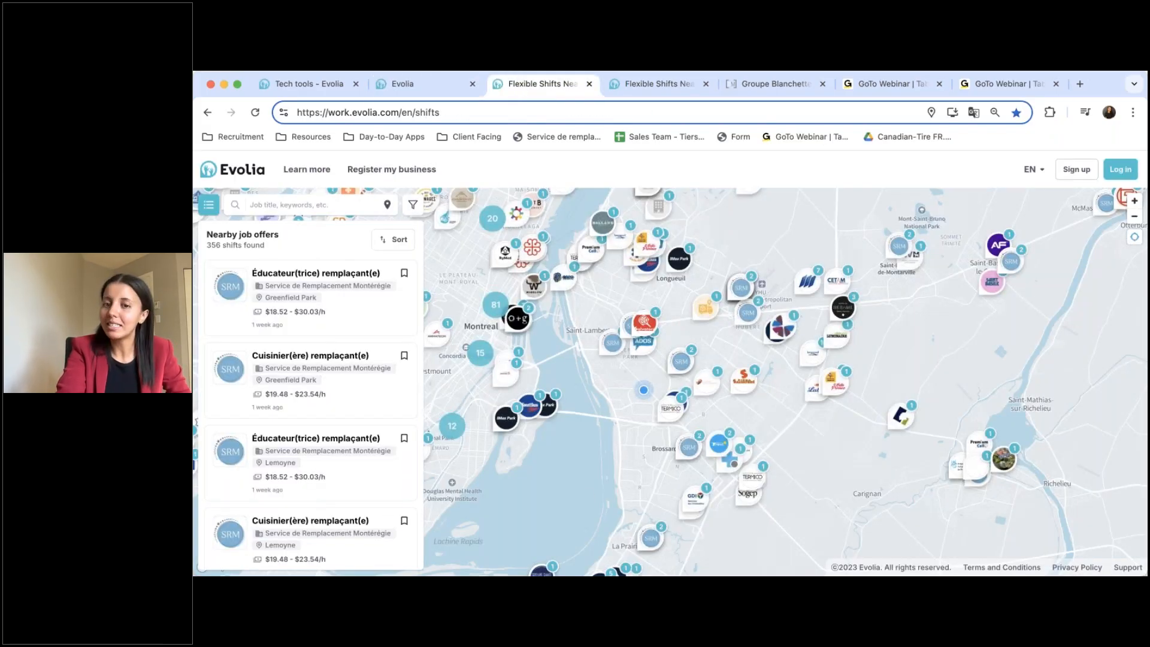
scroll(718, 358, "down", 3)
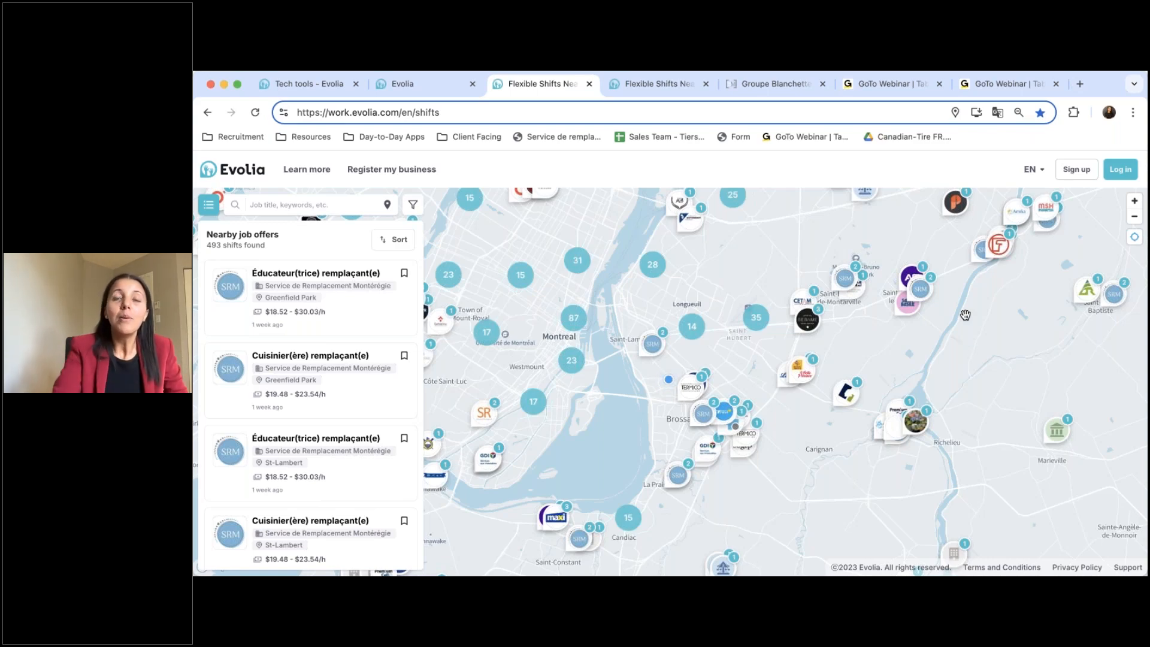
left_click(419, 84)
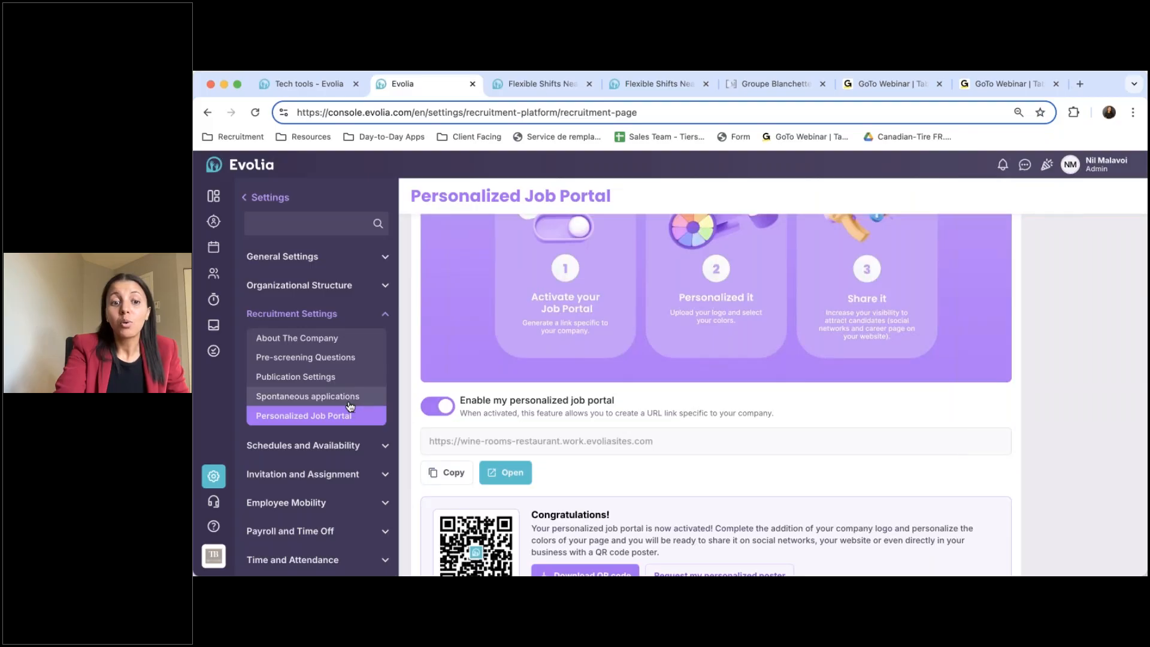
scroll(495, 415, "down", 2)
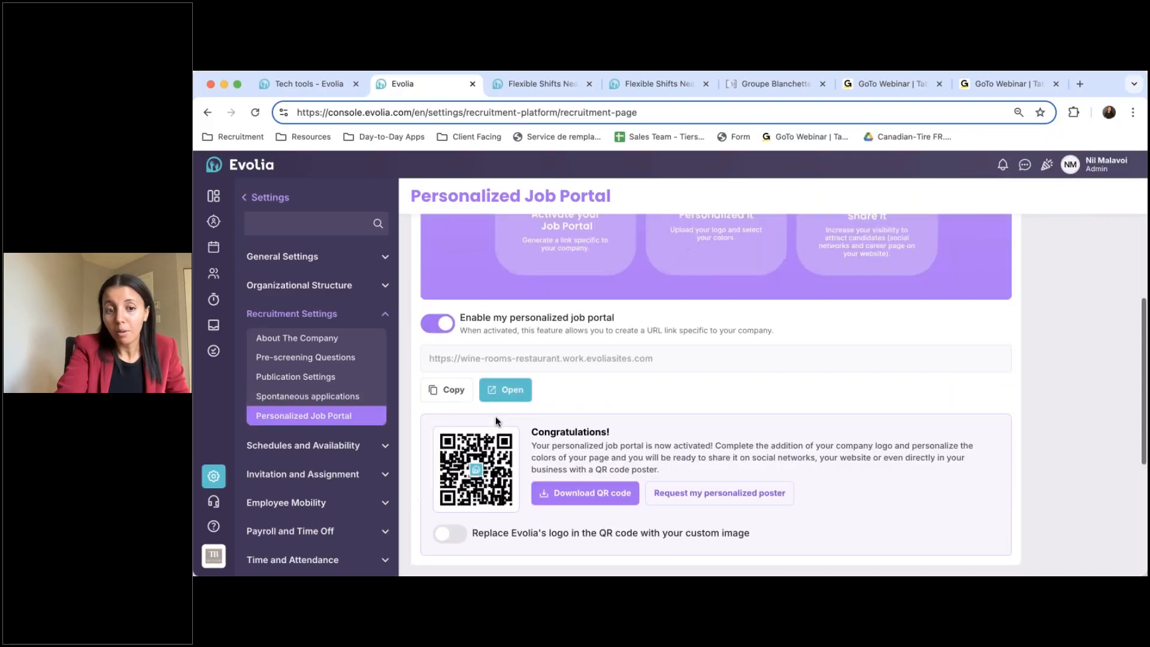
Examine the Nautilus Plus personalized job portal's map, offers and web address, and compare it with the general Evolia job portal
left_click(635, 85)
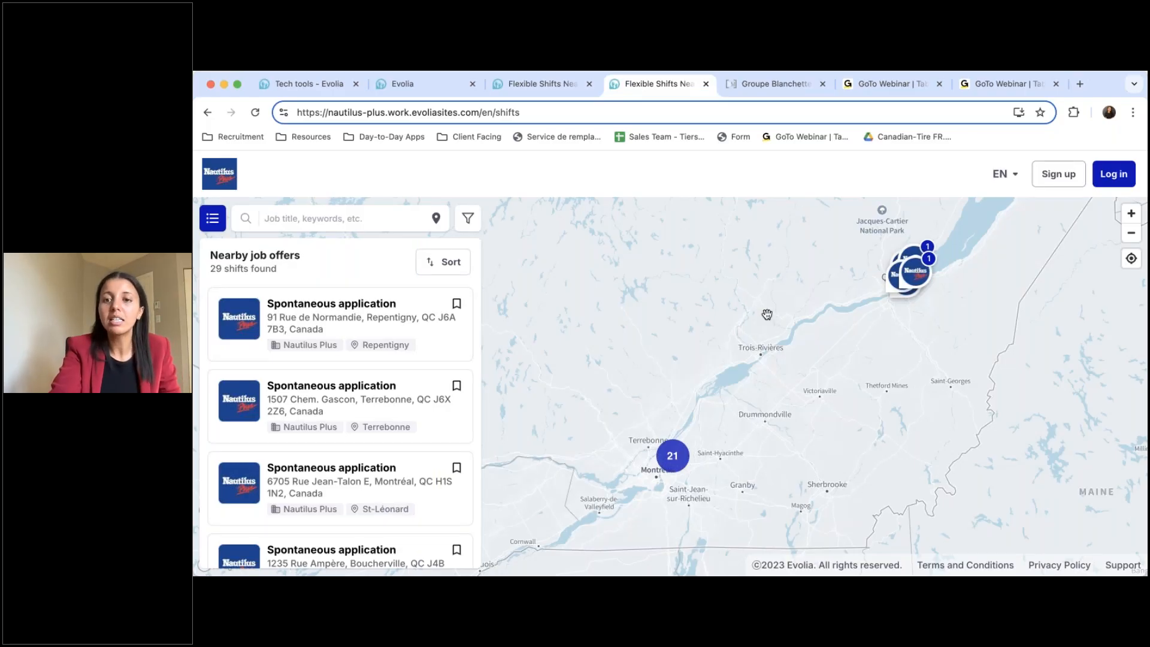
scroll(767, 314, "up", 1)
scroll(828, 349, "down", 3)
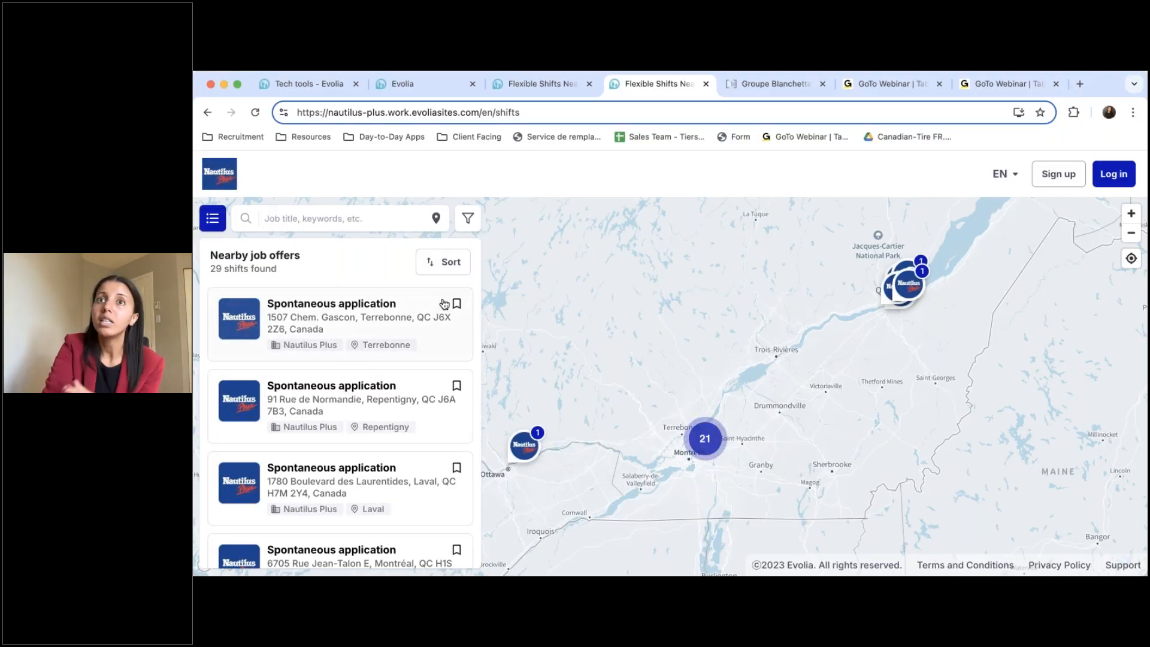
left_click_drag(515, 113, 623, 109)
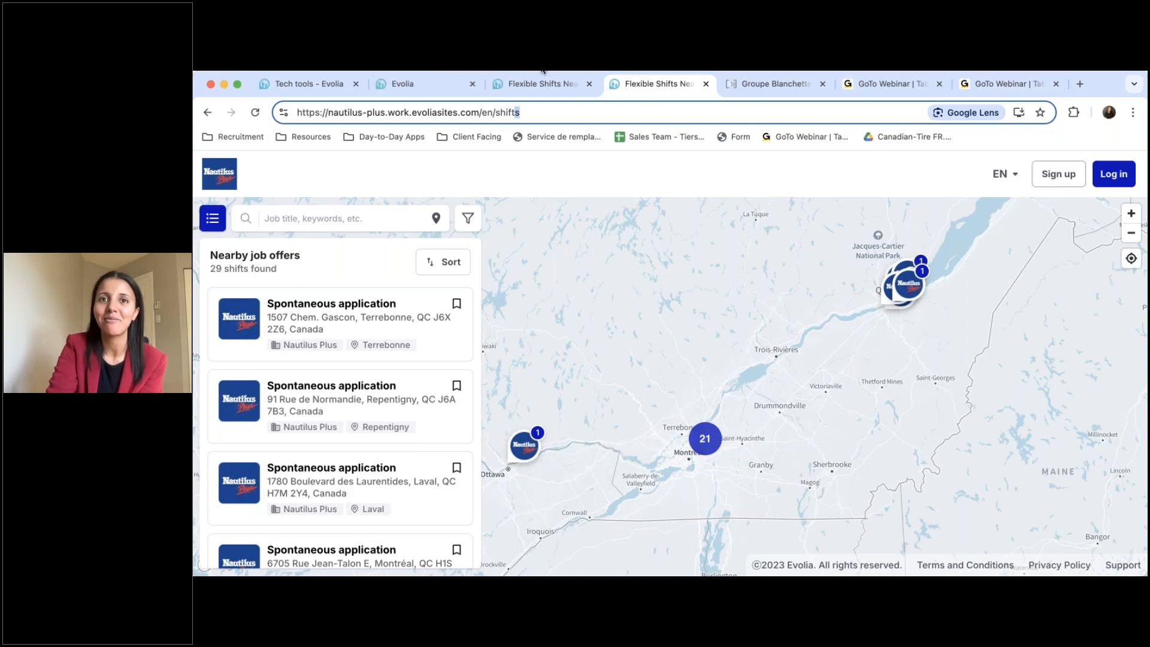
left_click(520, 91)
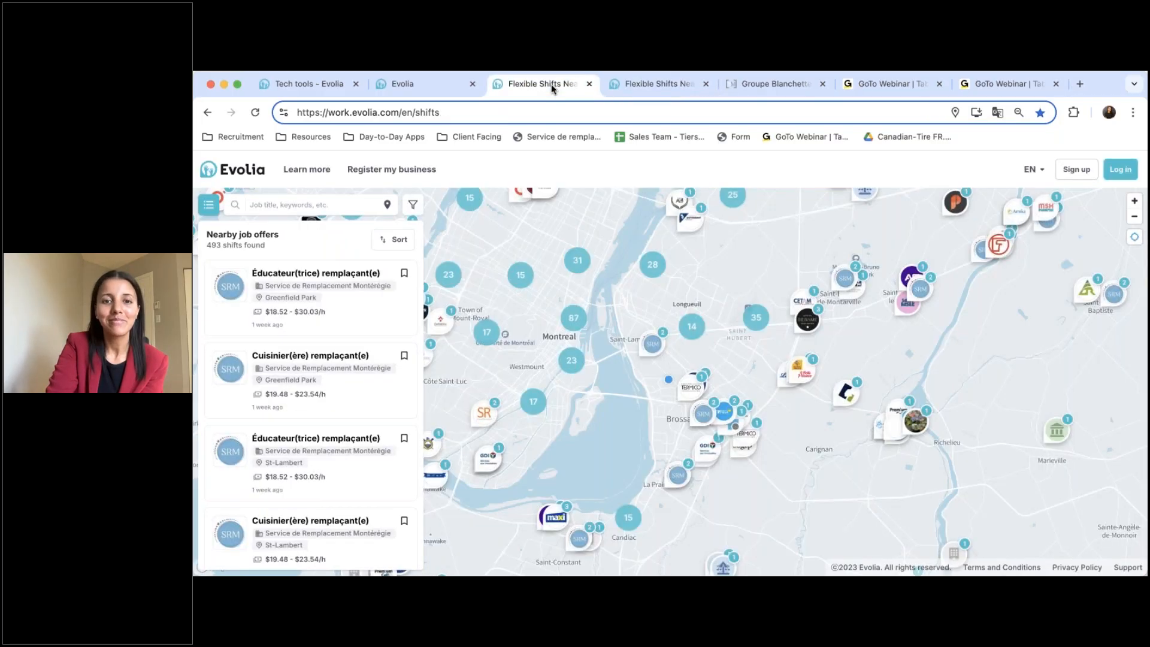
Return to the Evolia console and enable replacing Evolia's logo in the job portal's QR code with a custom image
left_click(419, 85)
scroll(491, 360, "down", 1)
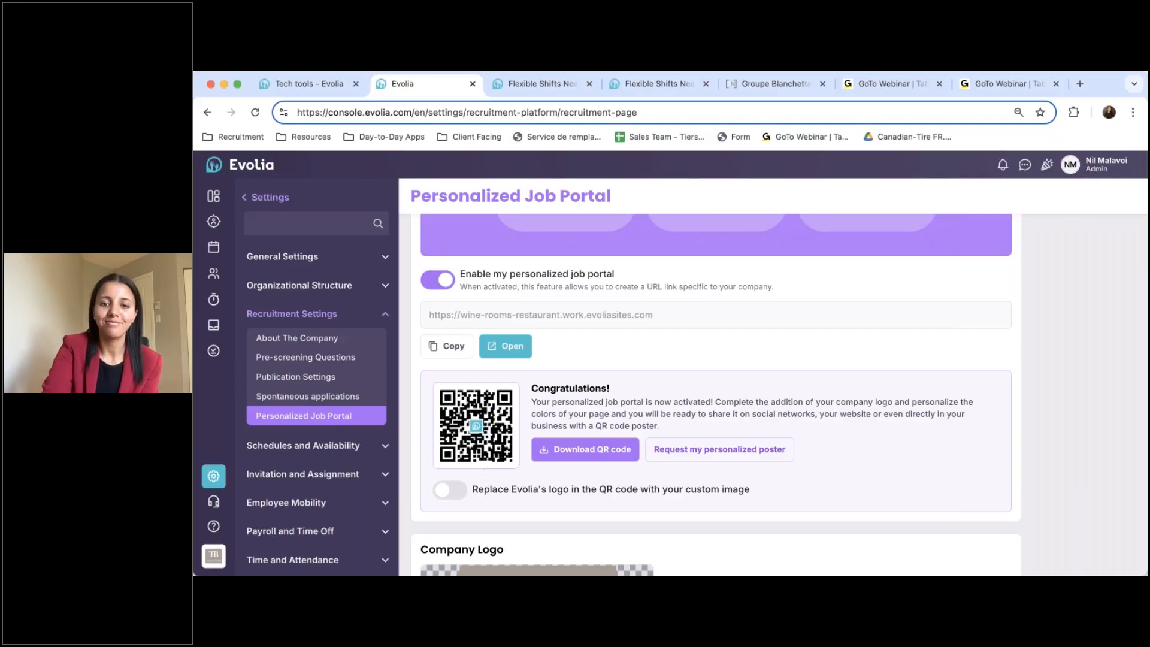
scroll(575, 450, "down", 5)
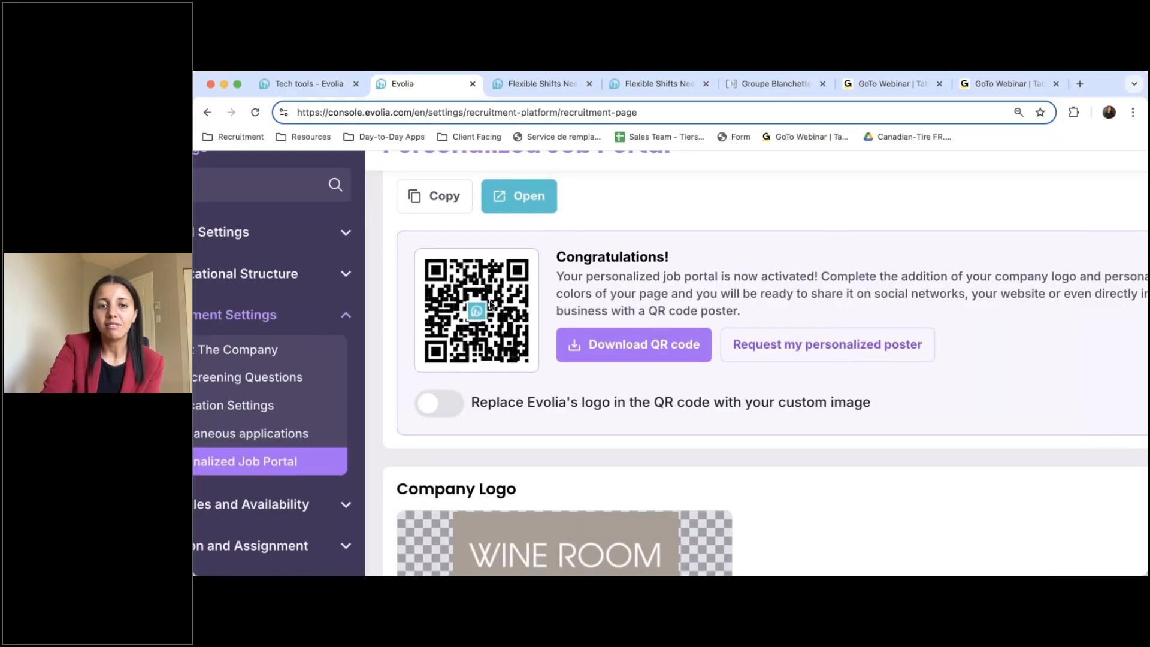
left_click(462, 393)
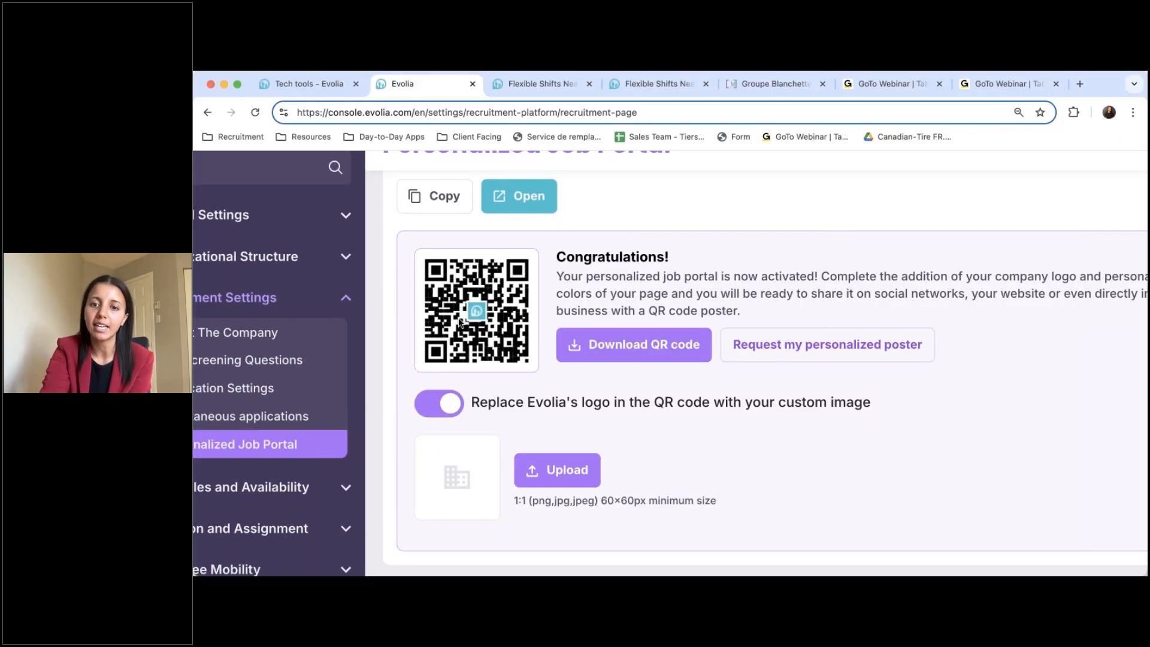
key("super+minus")
key("super+minus")
Review the portal's company logo and main color settings, and compare them with the Nautilus Plus portal's branding and web address
scroll(535, 375, "down", 2)
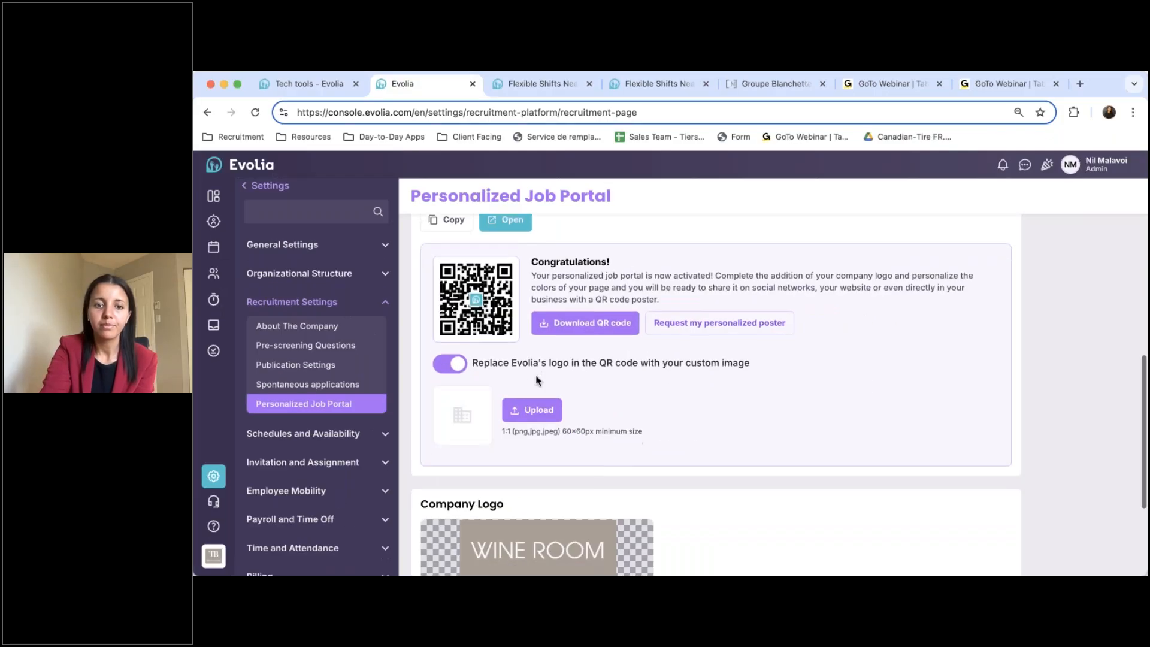
scroll(486, 378, "down", 6)
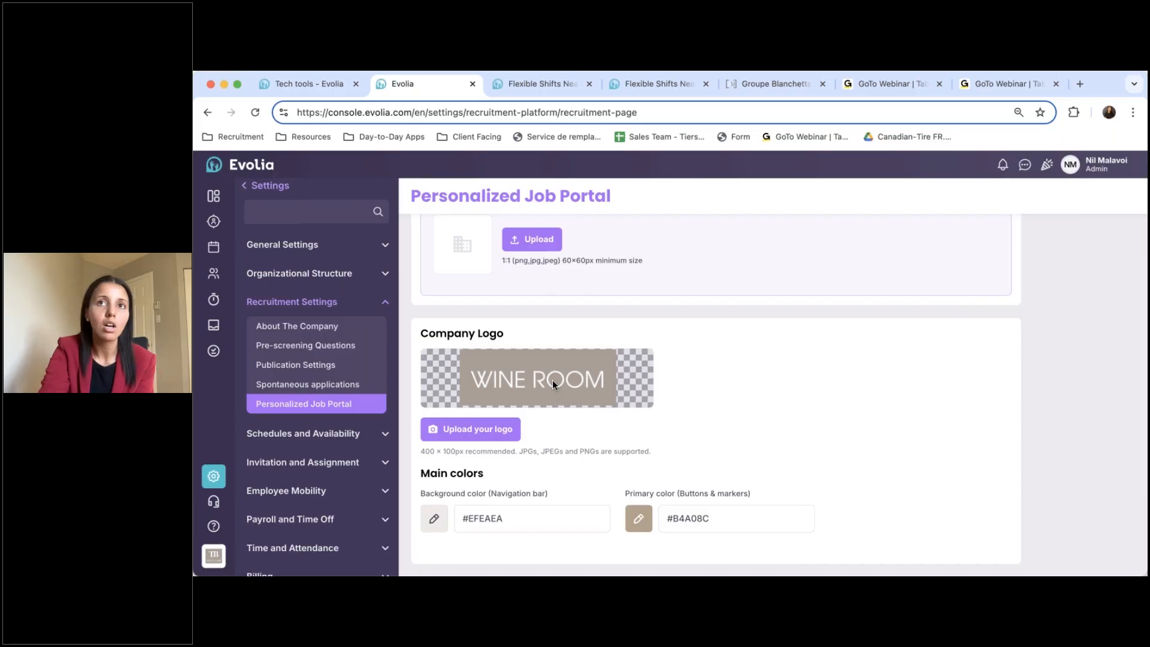
left_click(652, 77)
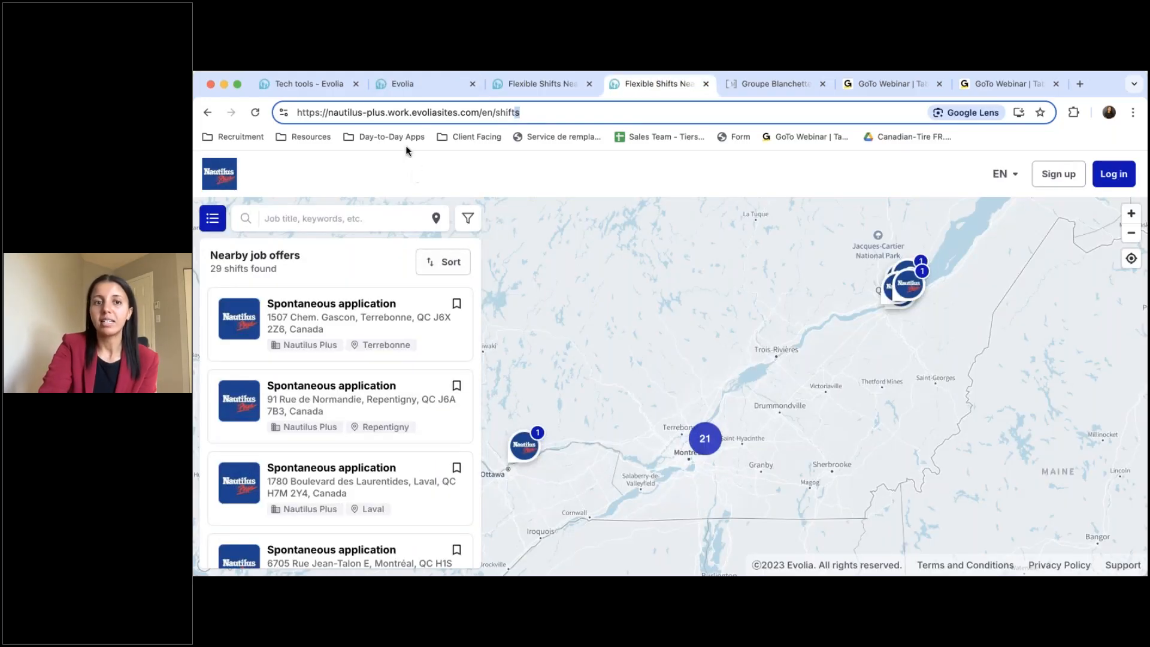
double_click(454, 112)
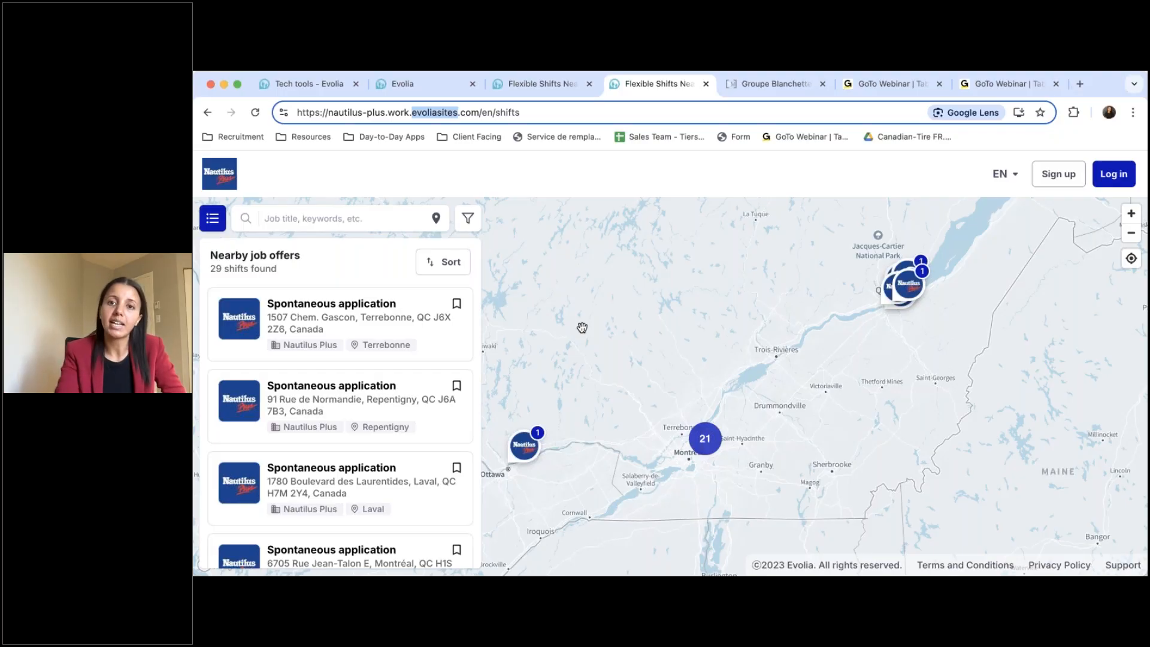
Switch to the Groupe Blanchette Morency website and open its Carrière link to reach the company's personalized job portal
left_click(774, 86)
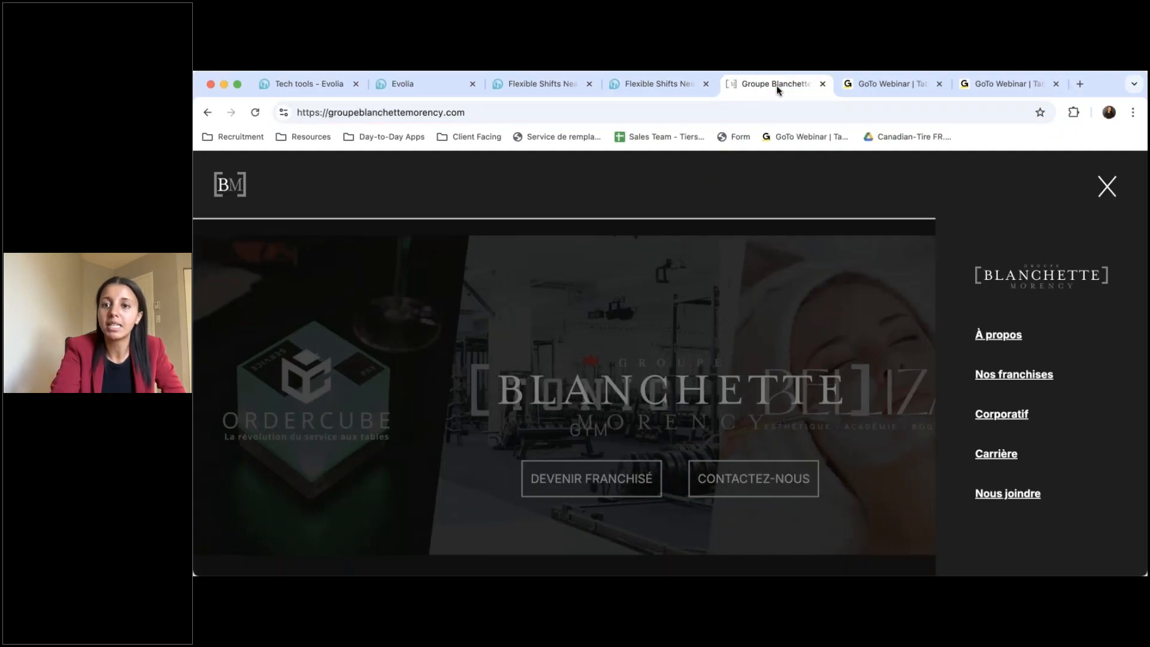
left_click(1106, 185)
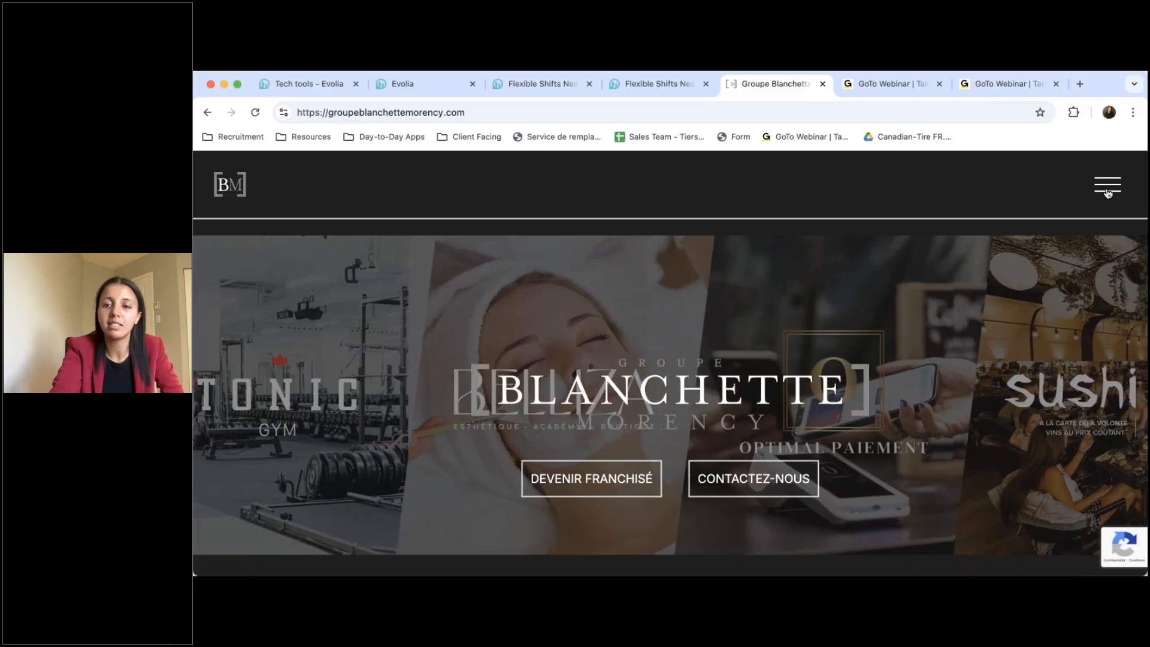
left_click(1108, 190)
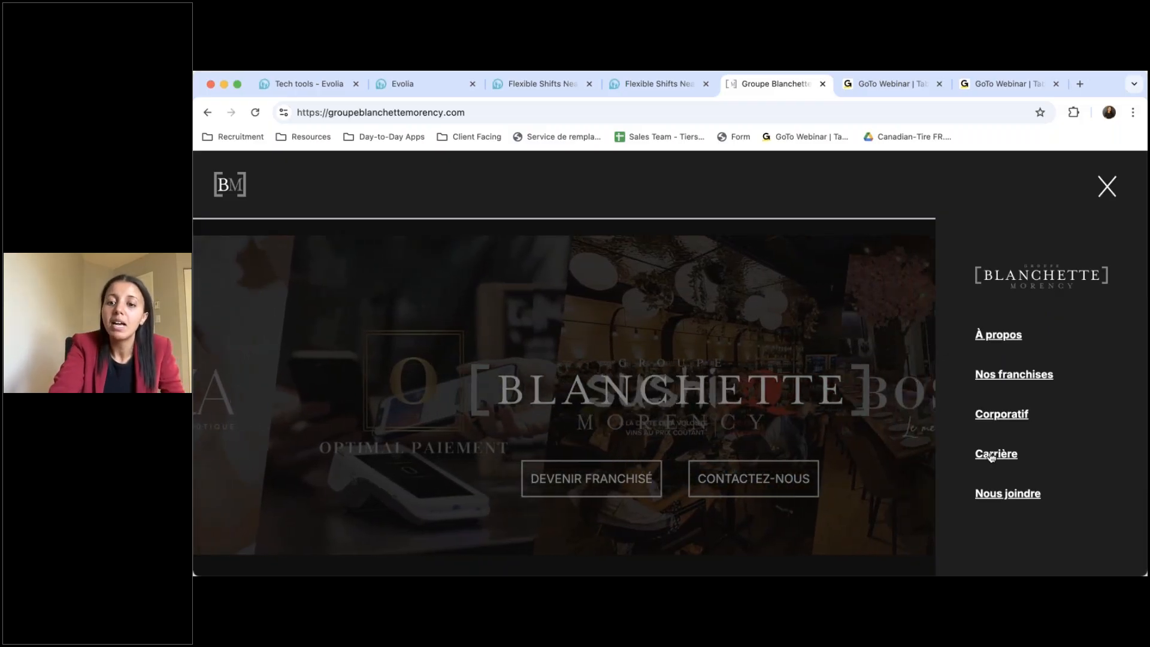
left_click(991, 455)
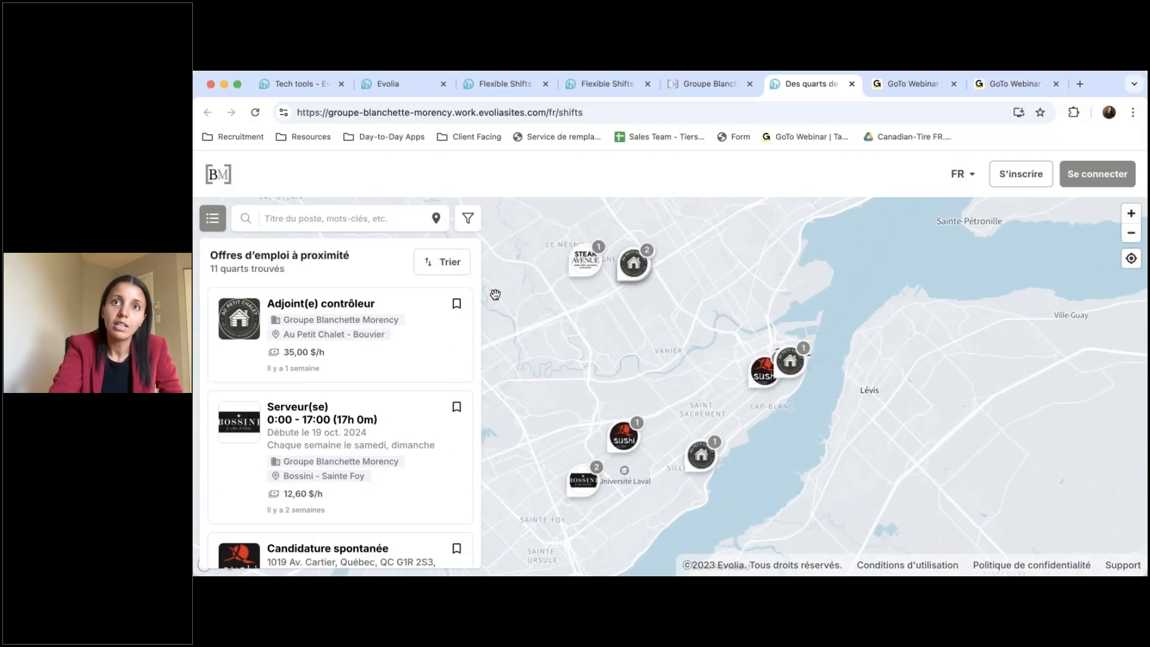
Browse the nearby job offers, read the Adjoint(e) contrôleur offer's description and company information, and close it
scroll(356, 386, "down", 1)
scroll(356, 387, "down", 1)
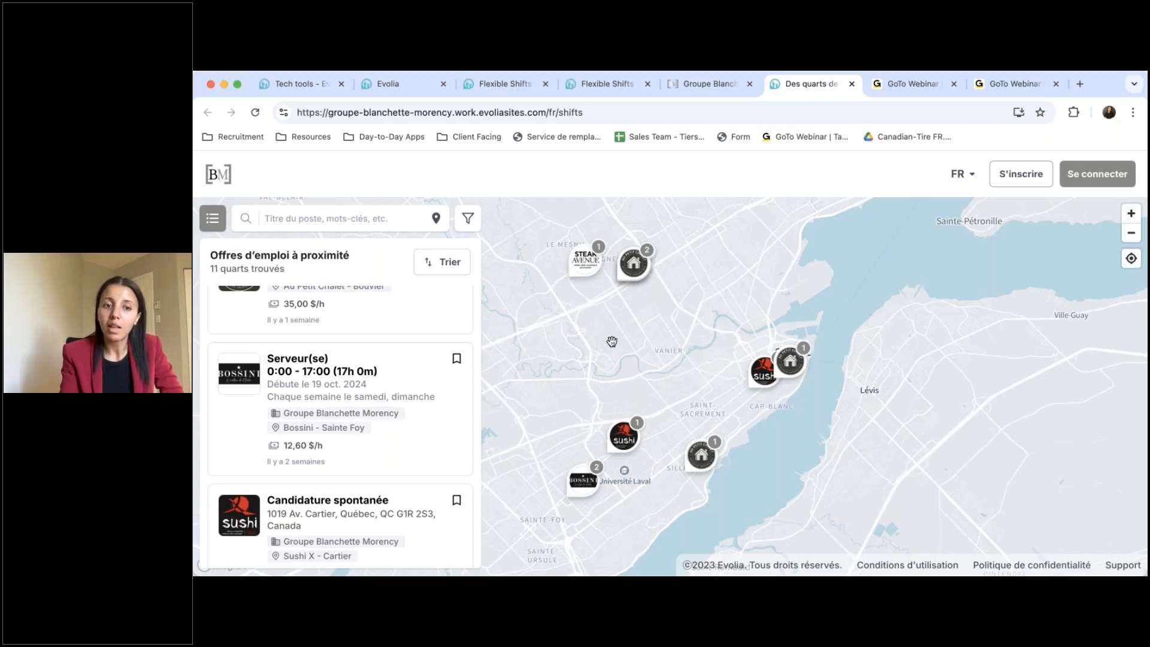
left_click(407, 313)
scroll(666, 325, "down", 1)
scroll(610, 480, "down", 4)
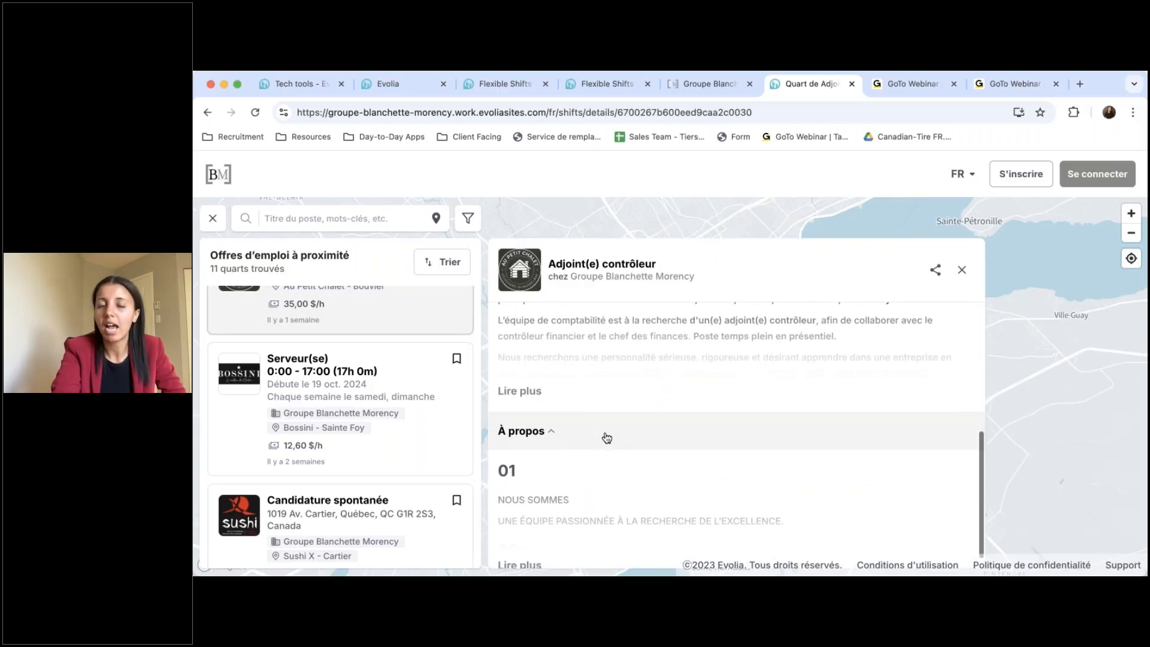
left_click(962, 270)
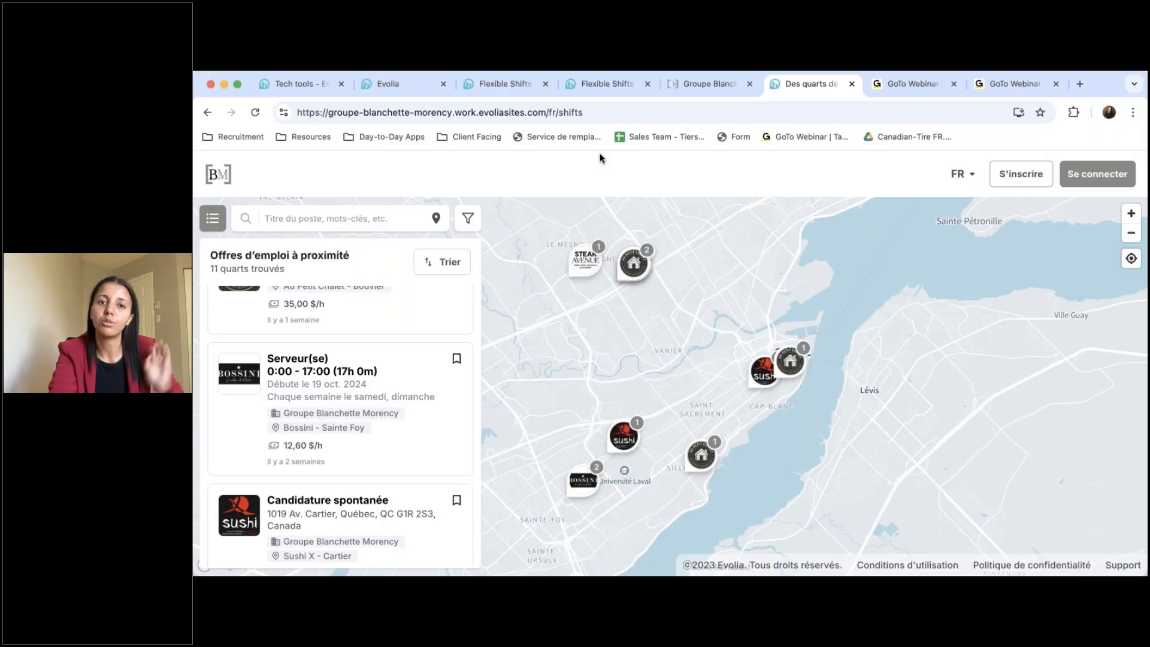
Switch back to the personalized job portal settings in the Evolia console
left_click(512, 85)
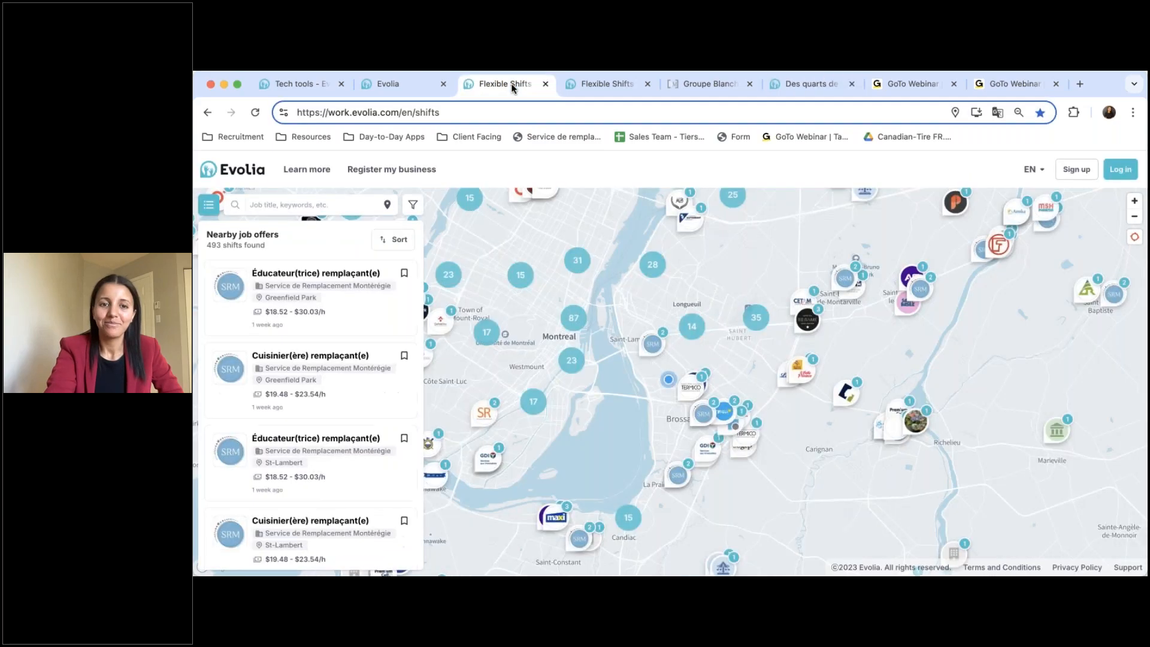
left_click(407, 84)
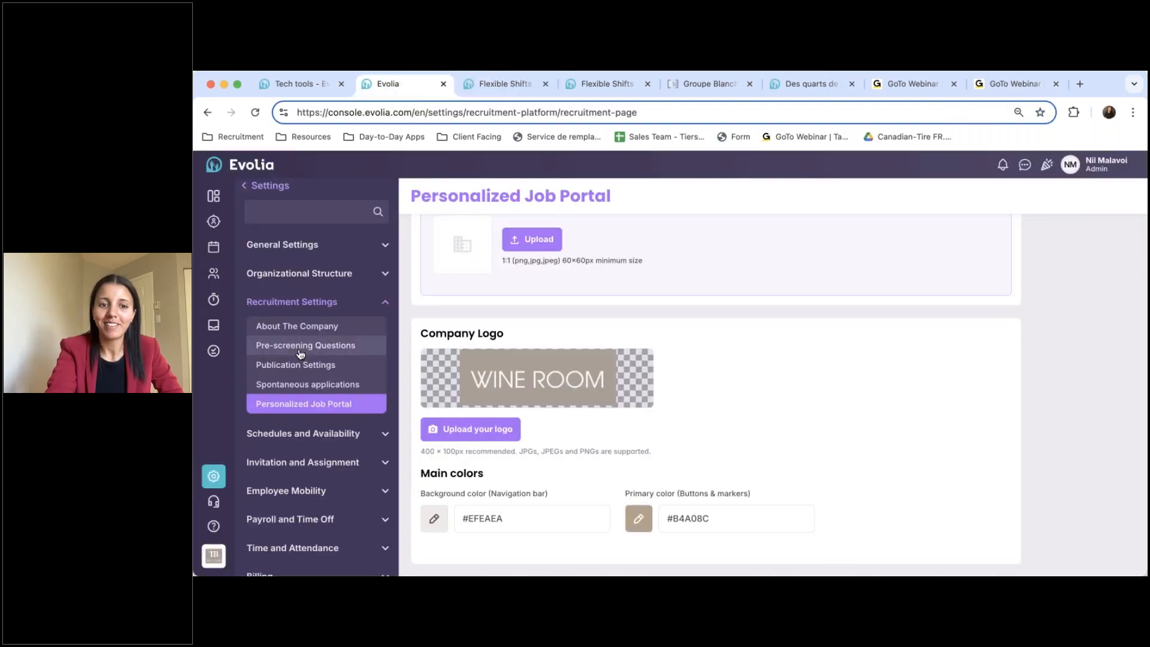
scroll(300, 353, "up", 1)
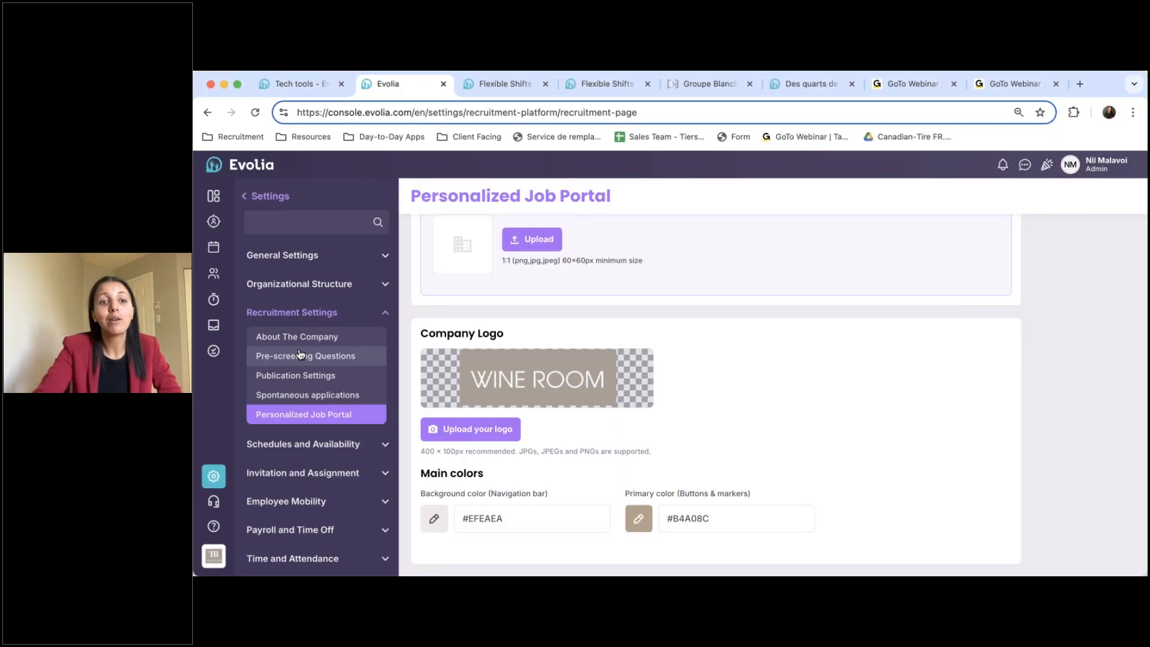
Open the recruitment job postings list and view the actions available for the 15:00 to 23:00 barman posting without choosing any
left_click(210, 223)
left_click(497, 200)
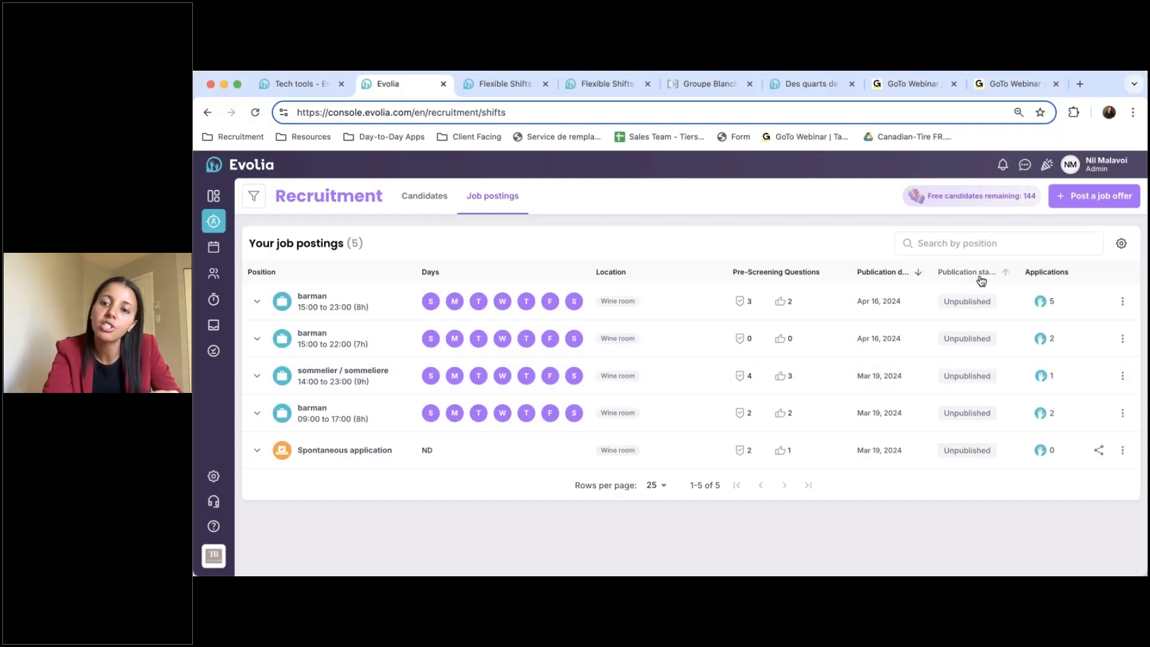
left_click(1122, 300)
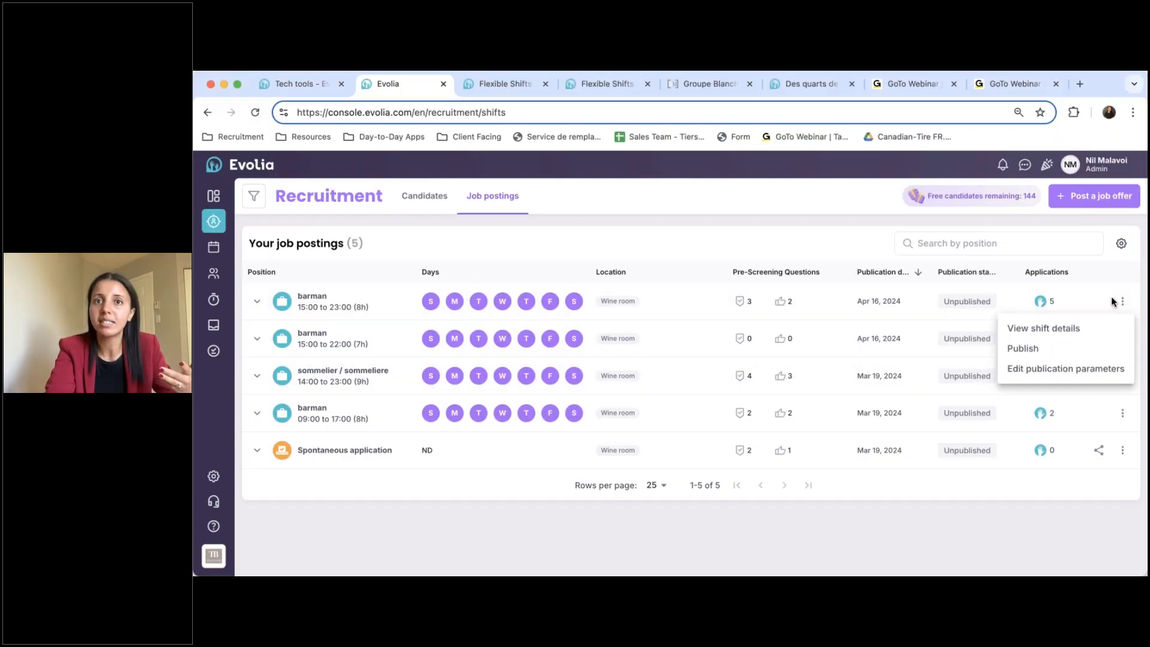
left_click(334, 293)
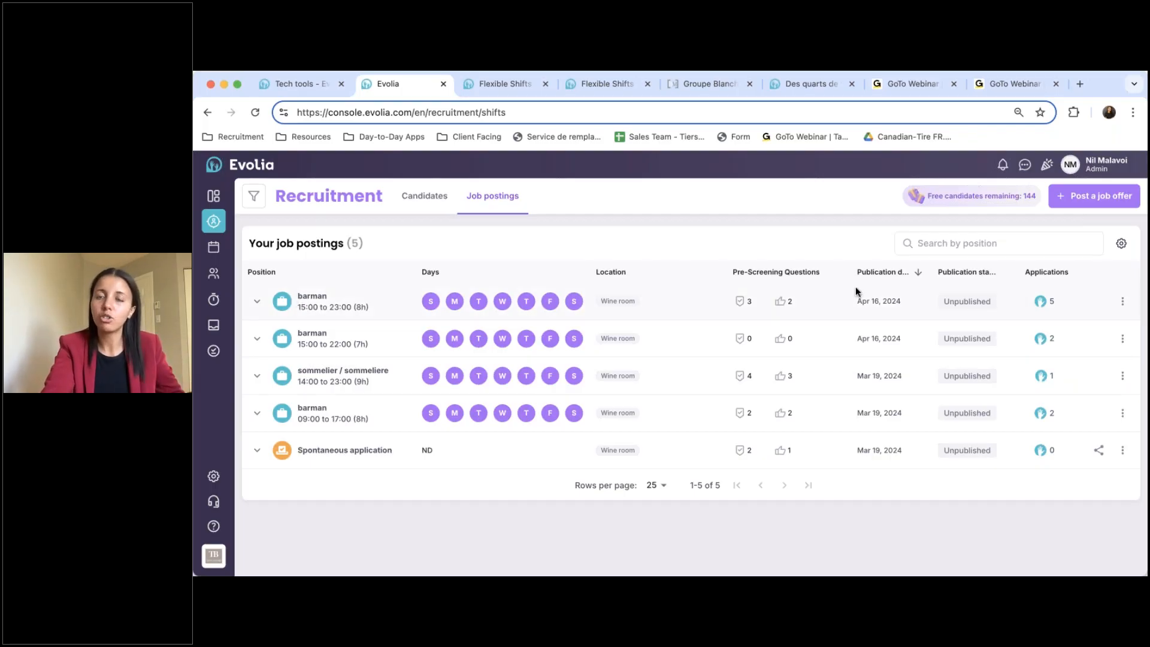
View the available actions for the 15:00 to 23:00 barman posting and expand it to review its applicants
left_click(1123, 300)
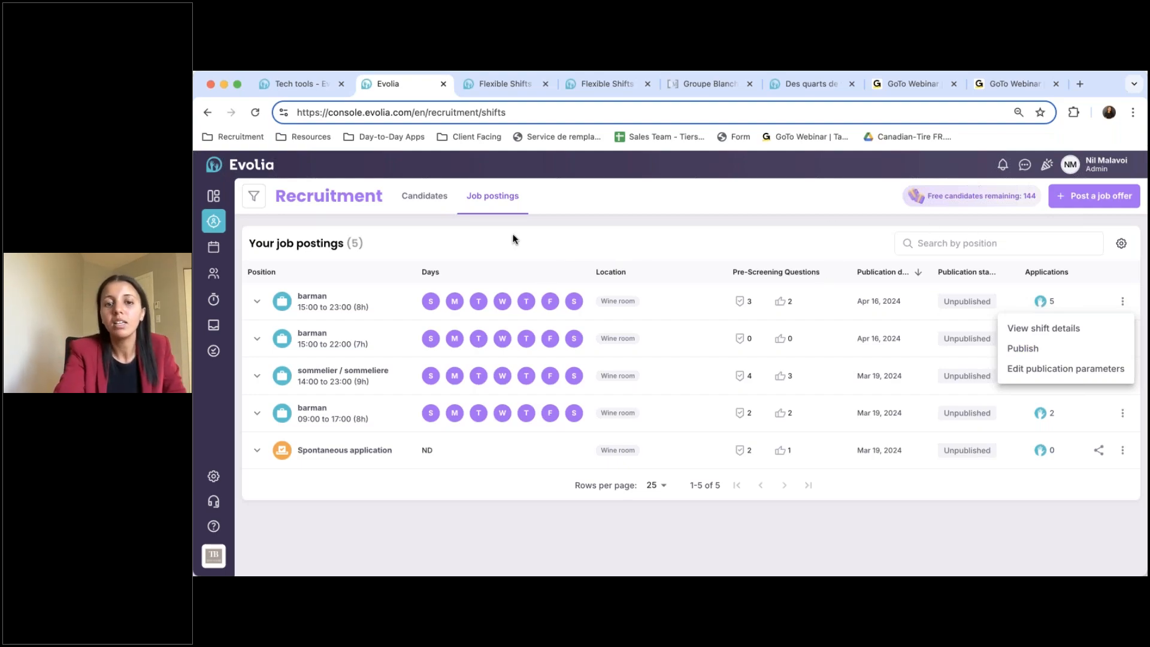
left_click(818, 216)
left_click(257, 302)
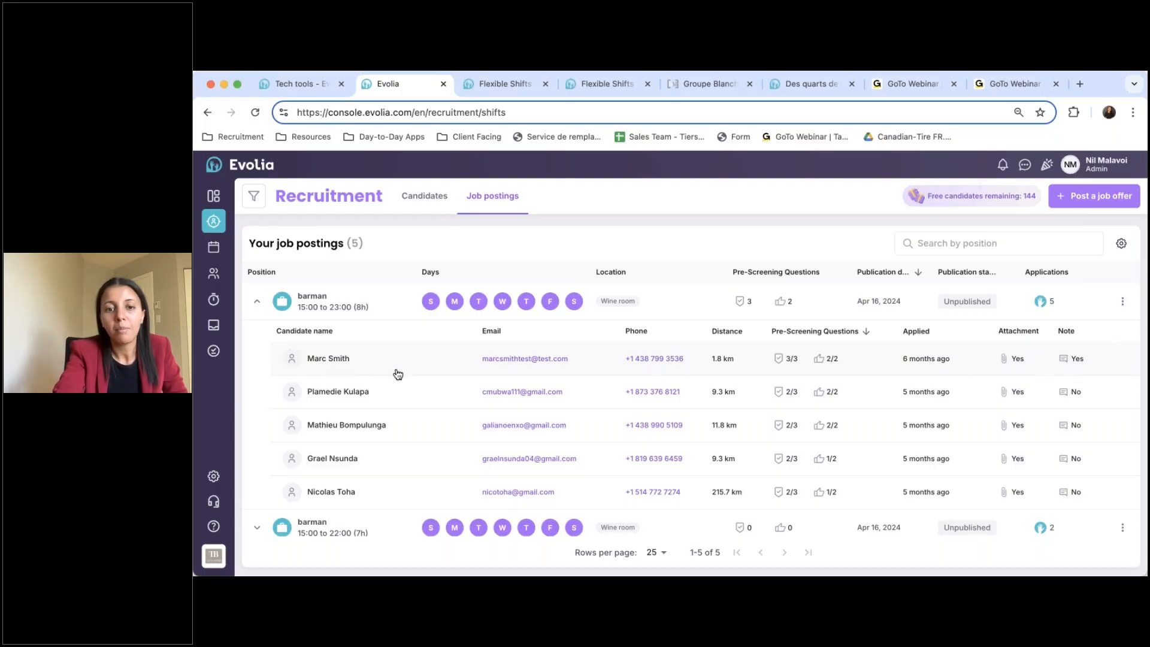
scroll(381, 446, "down", 1)
scroll(383, 450, "up", 1)
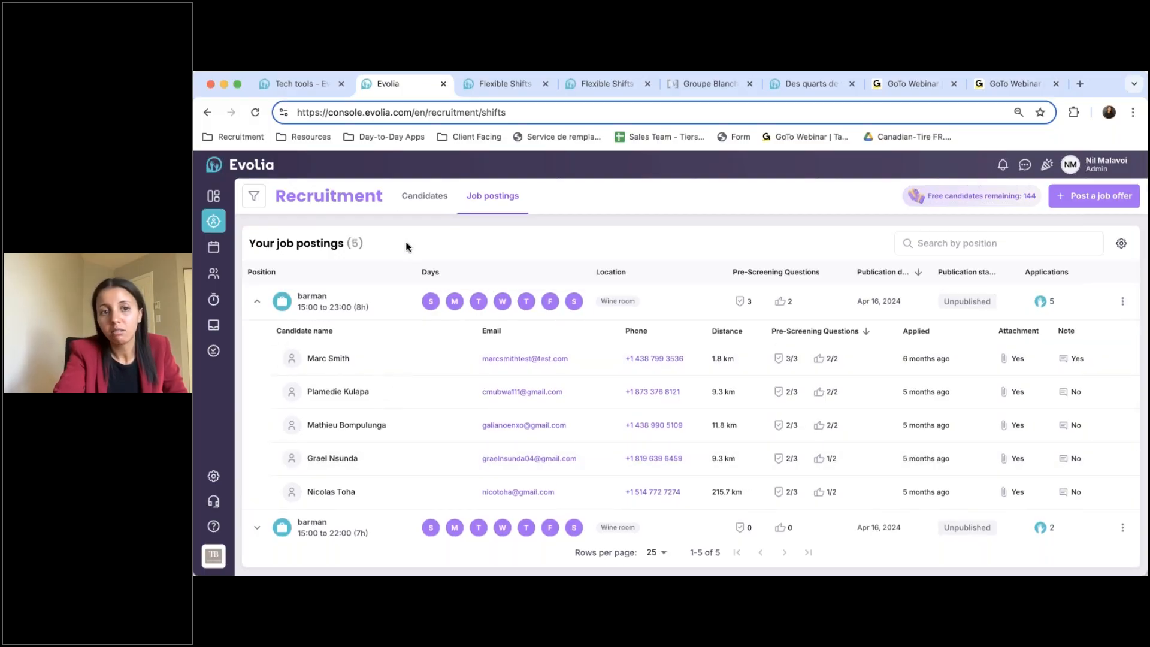
Open the candidates list and check the third candidate's application details, including distance from workplace, before collapsing them
left_click(415, 202)
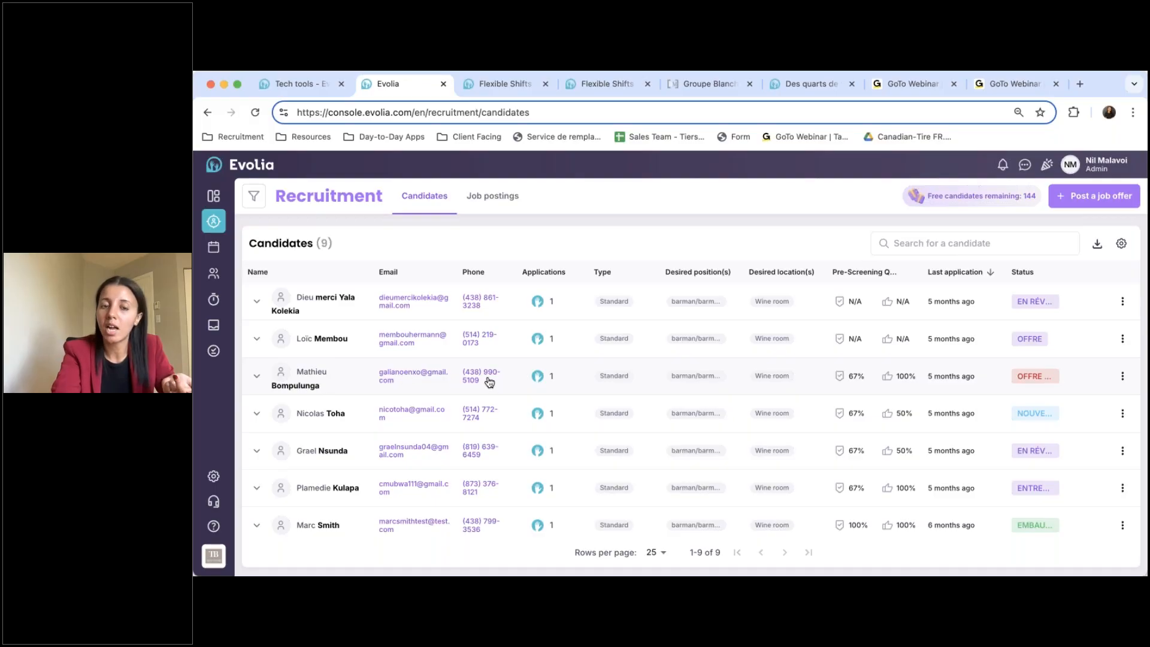
left_click(256, 376)
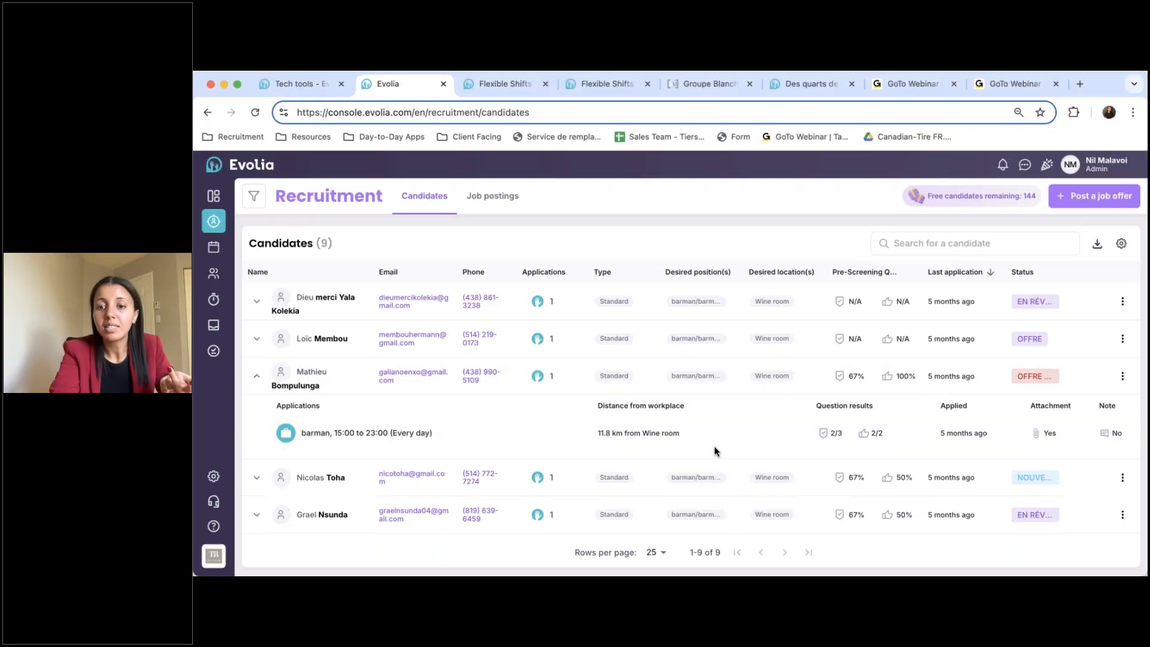
left_click_drag(682, 435, 623, 432)
left_click(628, 433)
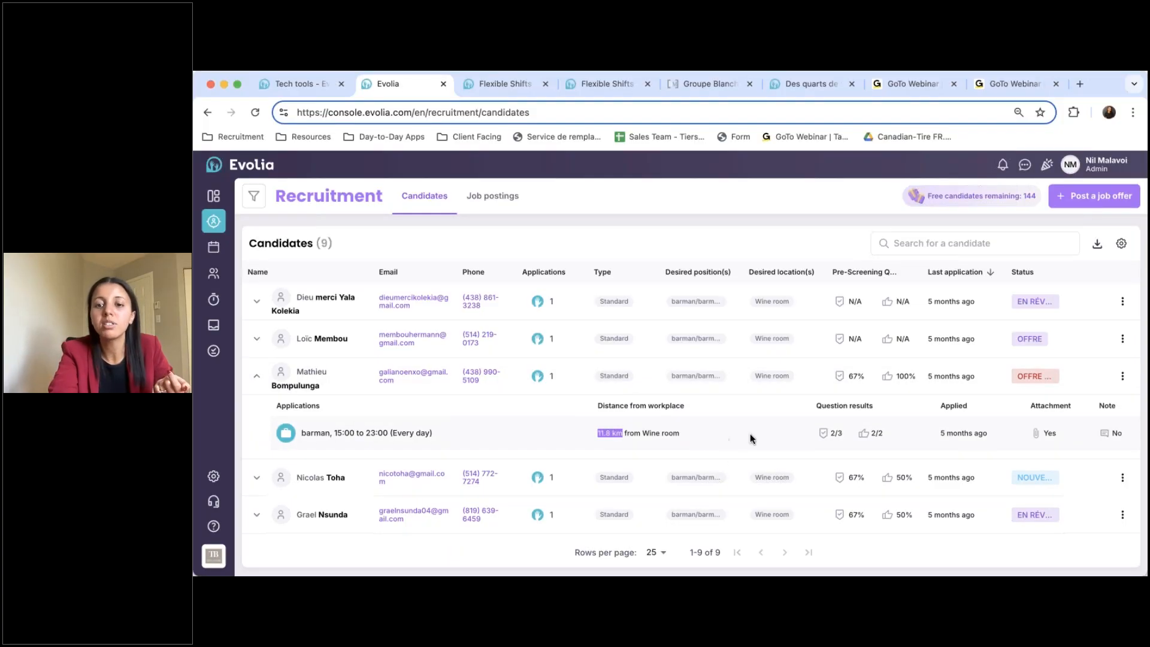
left_click(256, 377)
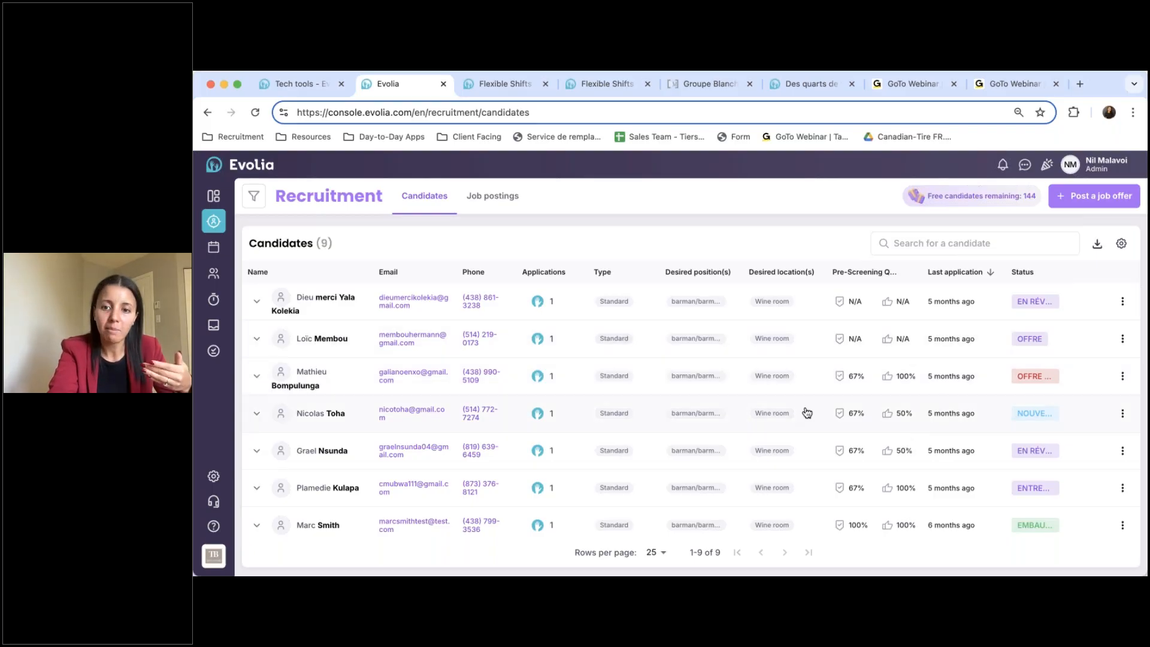
Open the third listed candidate's file and choose Offre refusée as the candidate's status
left_click(1122, 376)
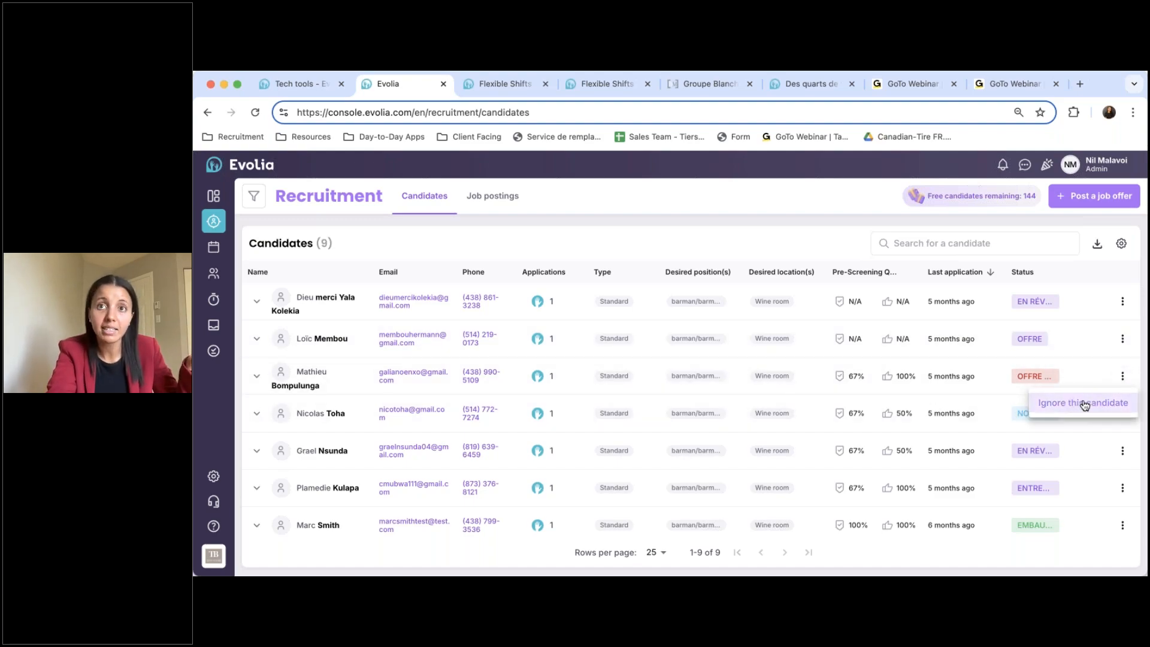
left_click(334, 364)
left_click(339, 376)
left_click(1085, 211)
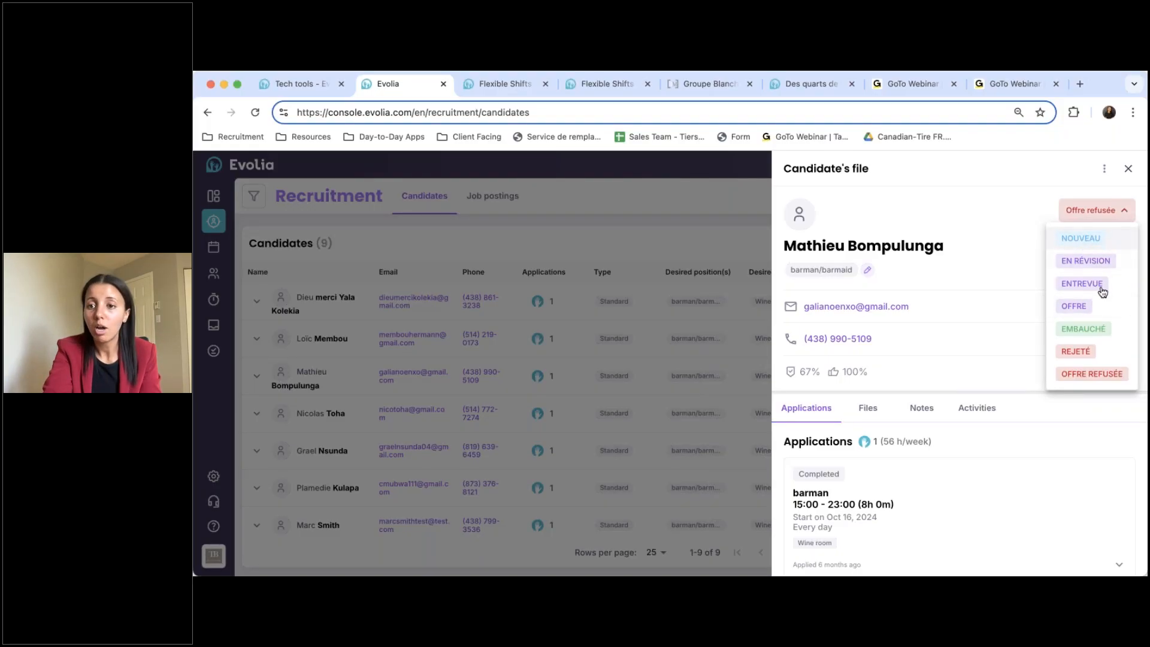
left_click(1089, 371)
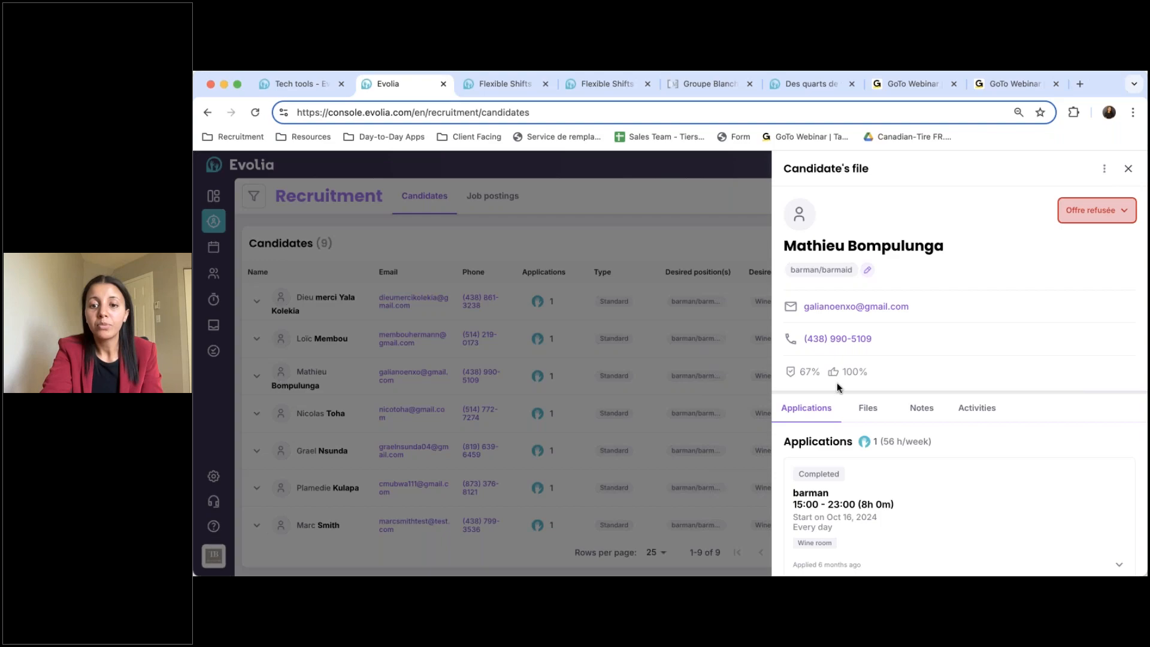
Look through the notes and files in the candidate's file and return to the applications
scroll(837, 384, "down", 1)
left_click(922, 369)
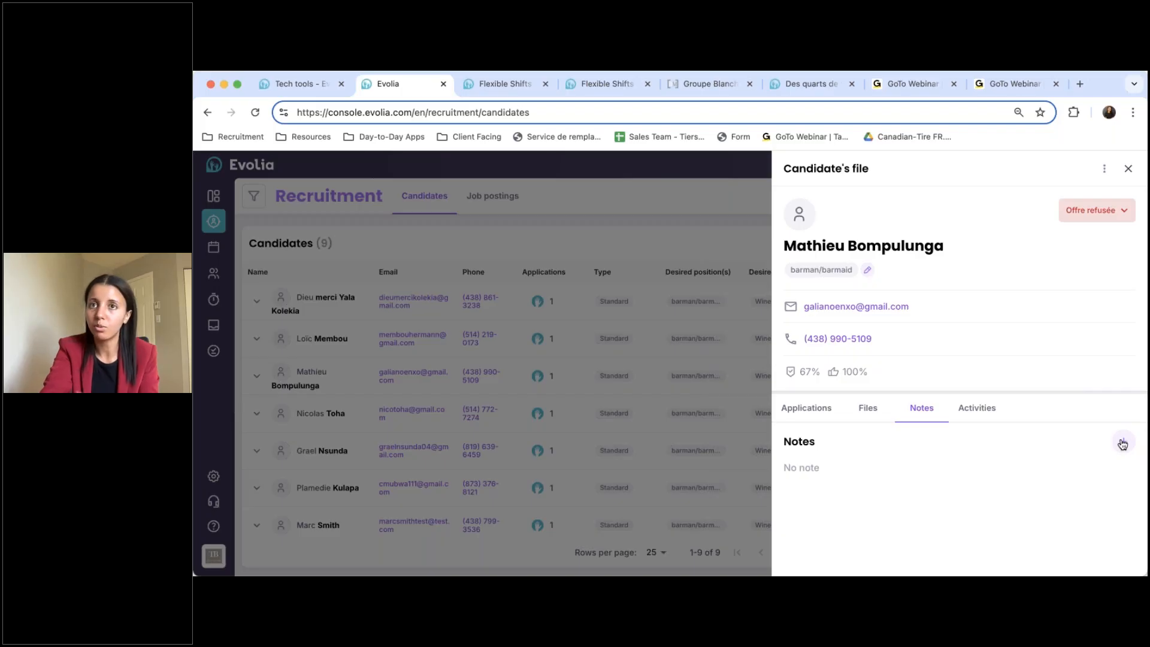
left_click(854, 420)
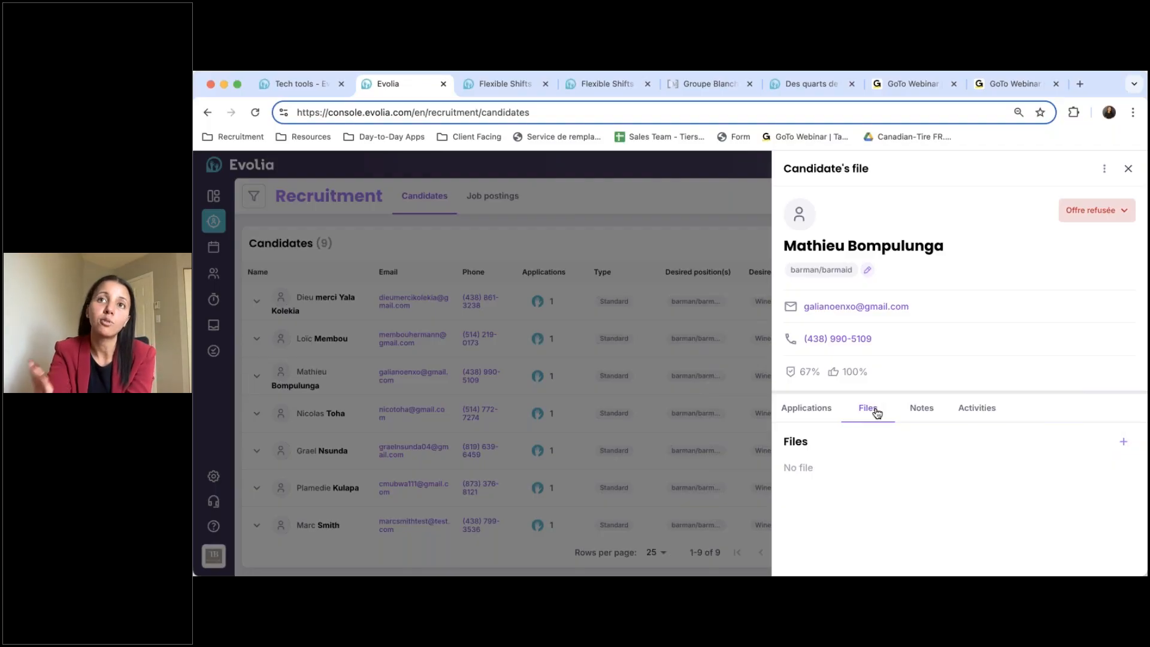
left_click(816, 409)
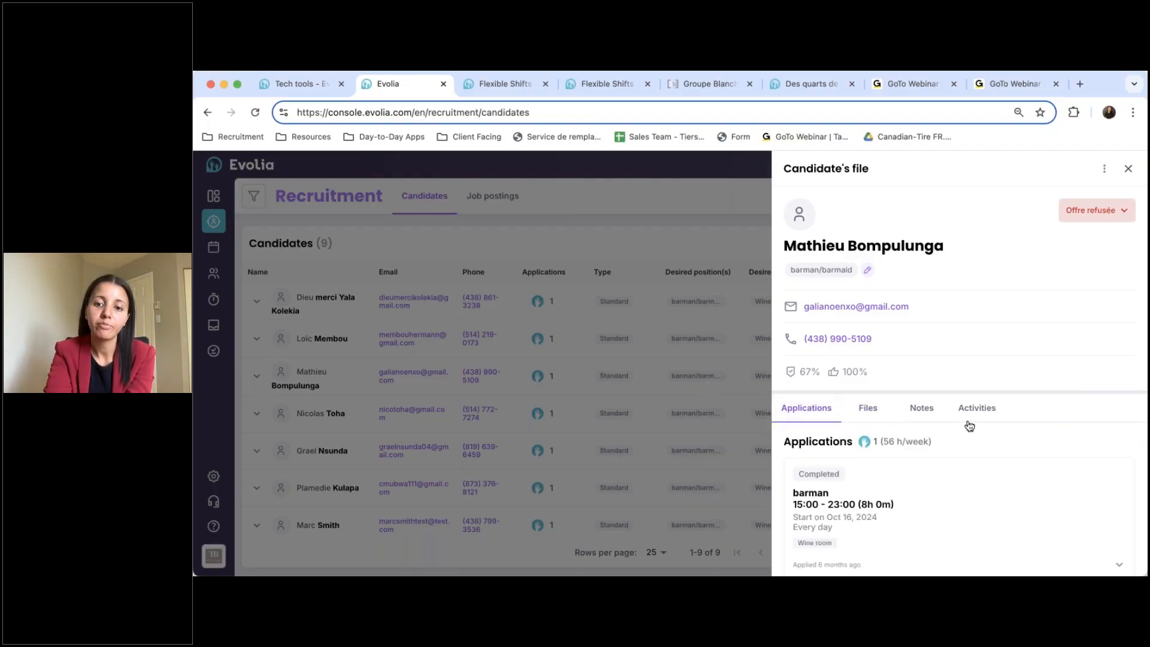
Review the candidate's barman application, including the attached CV and the must-have and nice-to-have pre-screening answers, and close the file
scroll(969, 425, "down", 2)
scroll(969, 425, "down", 3)
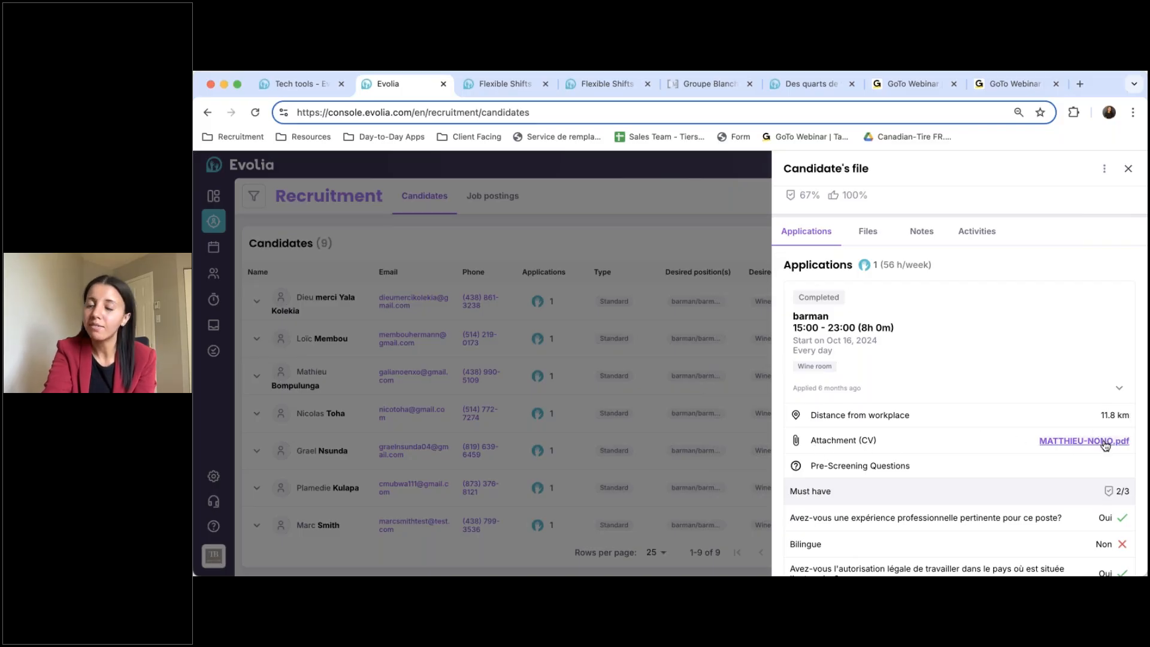
scroll(906, 372, "down", 2)
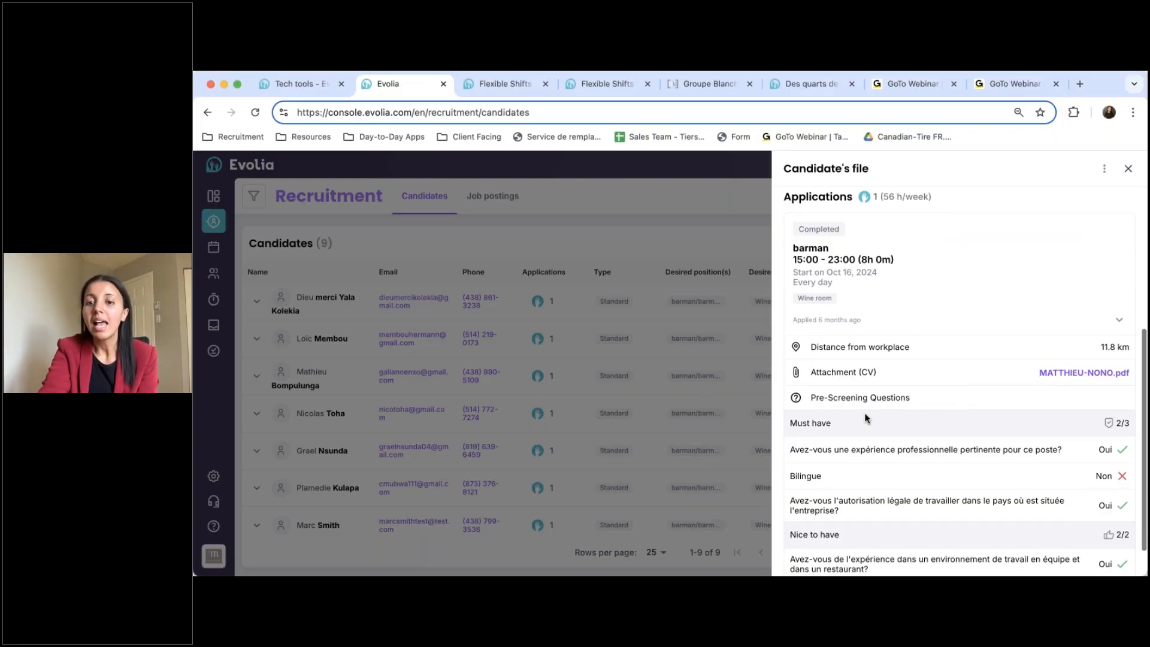
scroll(864, 412, "down", 1)
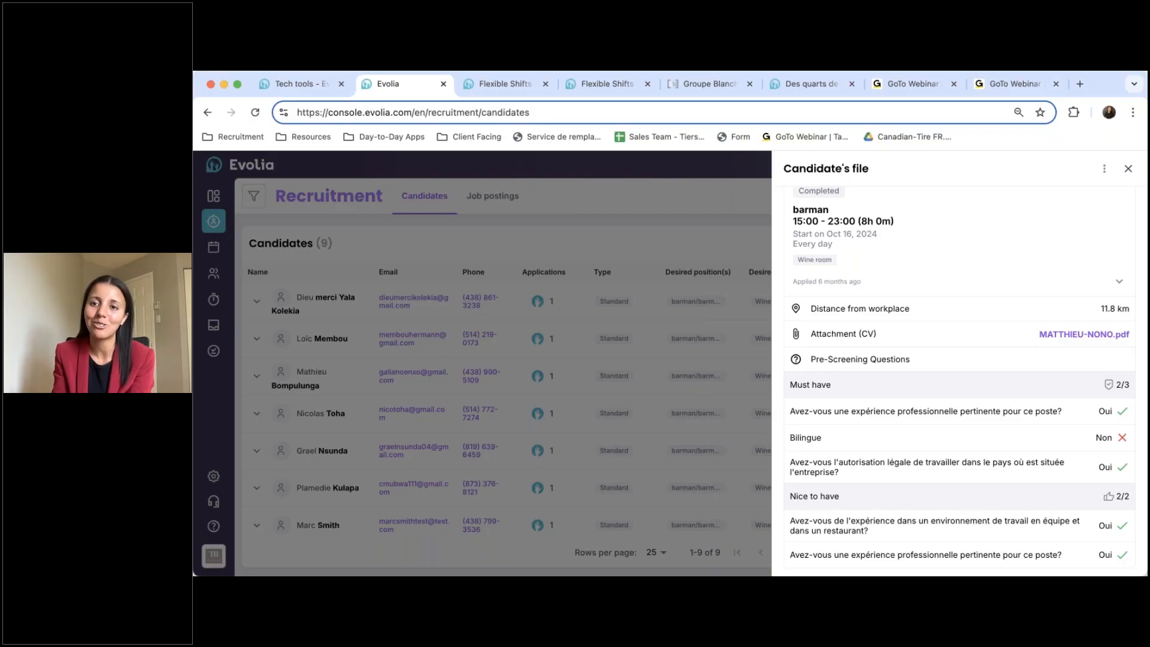
scroll(1029, 437, "down", 1)
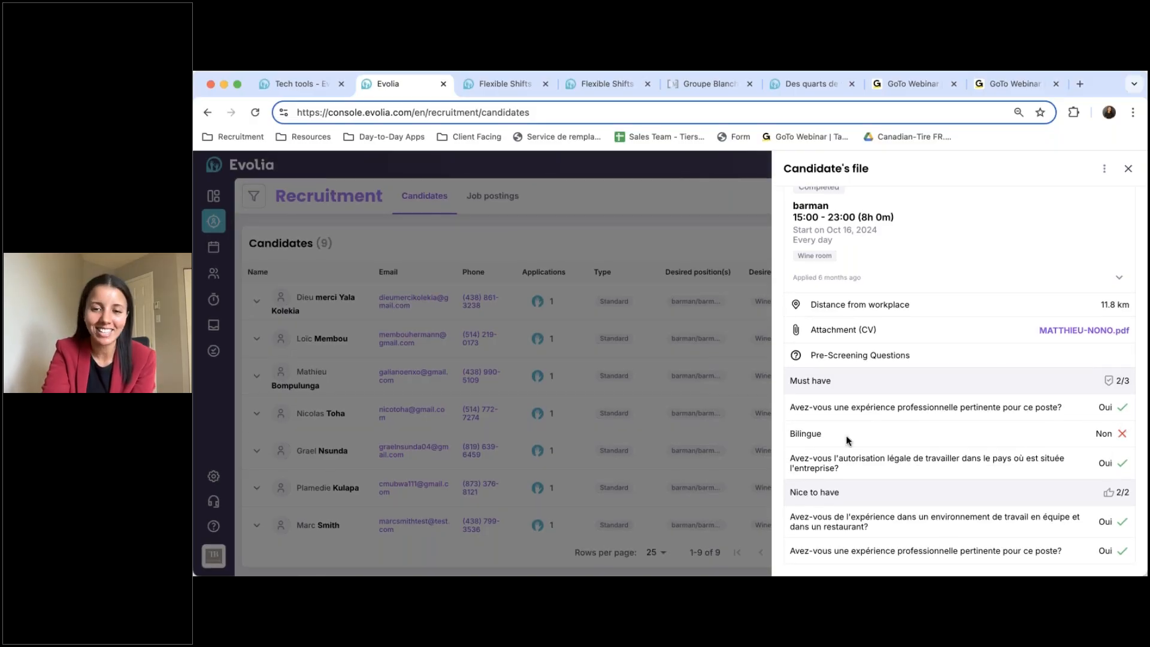
left_click_drag(789, 432, 847, 438)
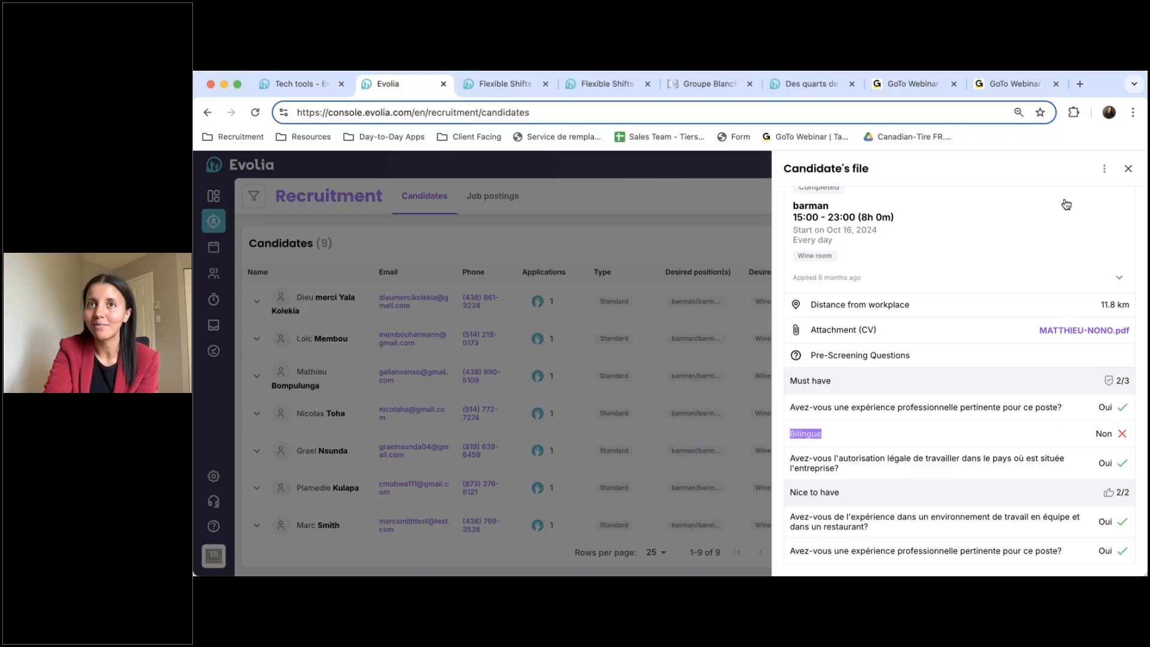
left_click(1128, 172)
Start a new job posting for the Floor team with the barman/barmaid position
scroll(725, 347, "down", 3)
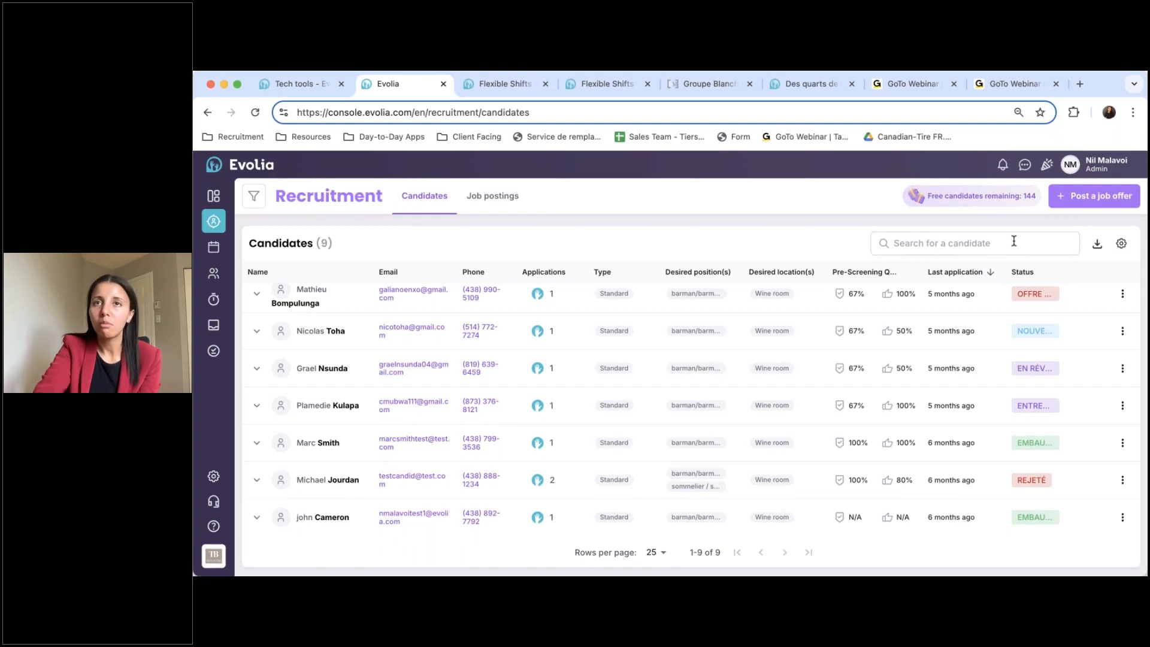
left_click(1096, 198)
left_click(1096, 198)
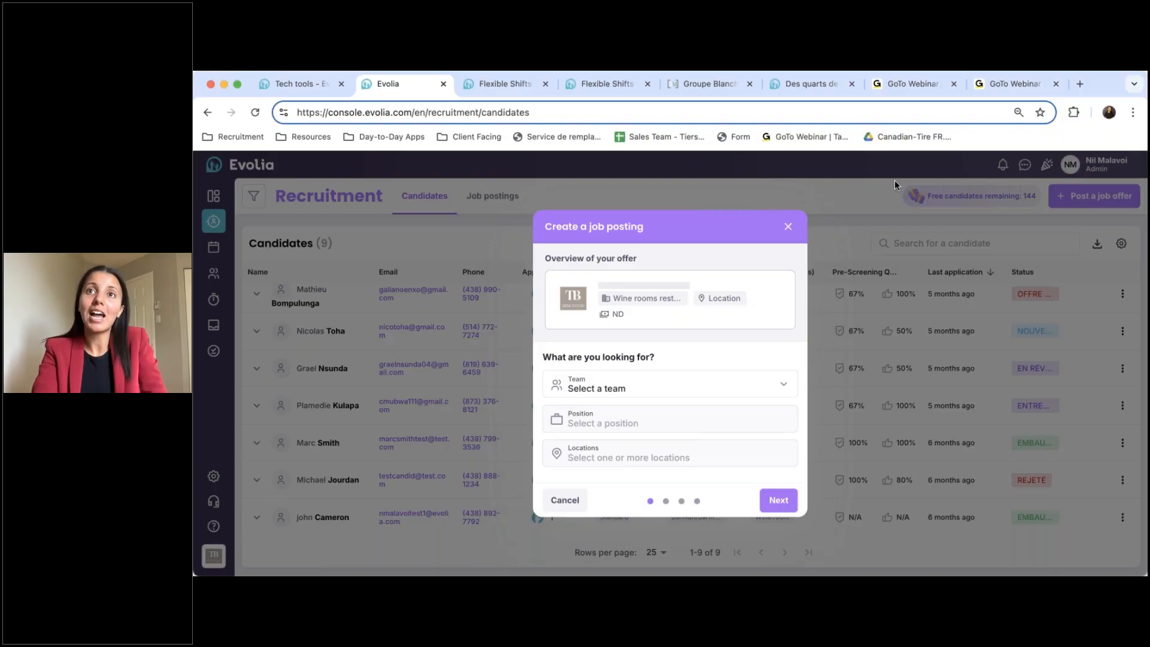
left_click(634, 387)
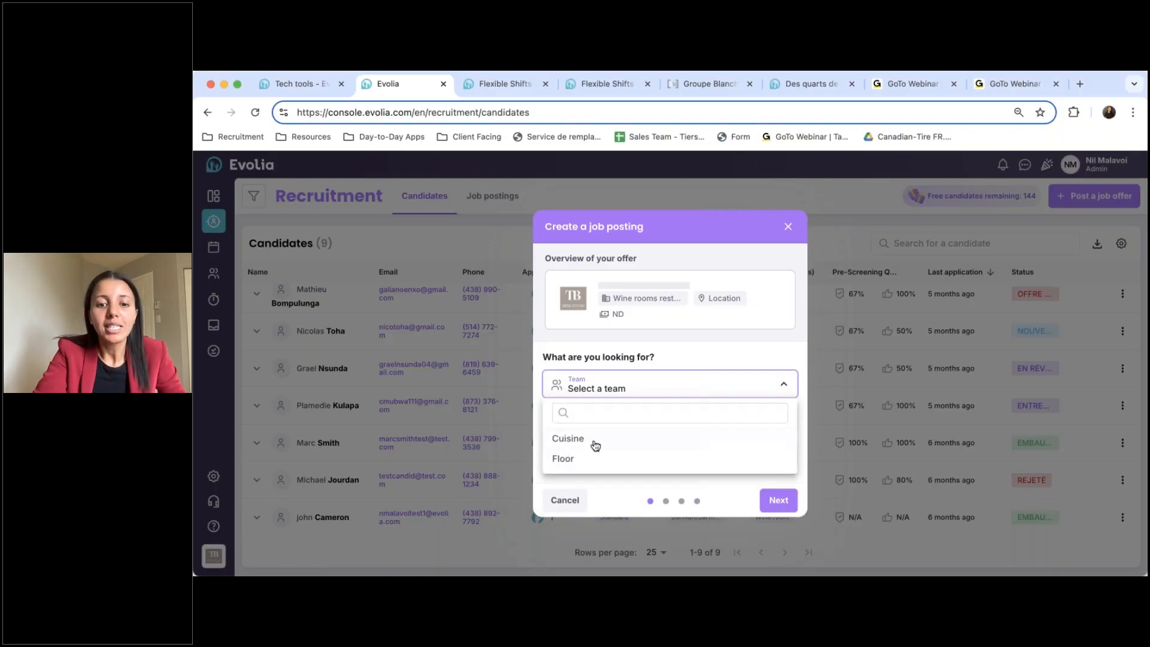
left_click(578, 460)
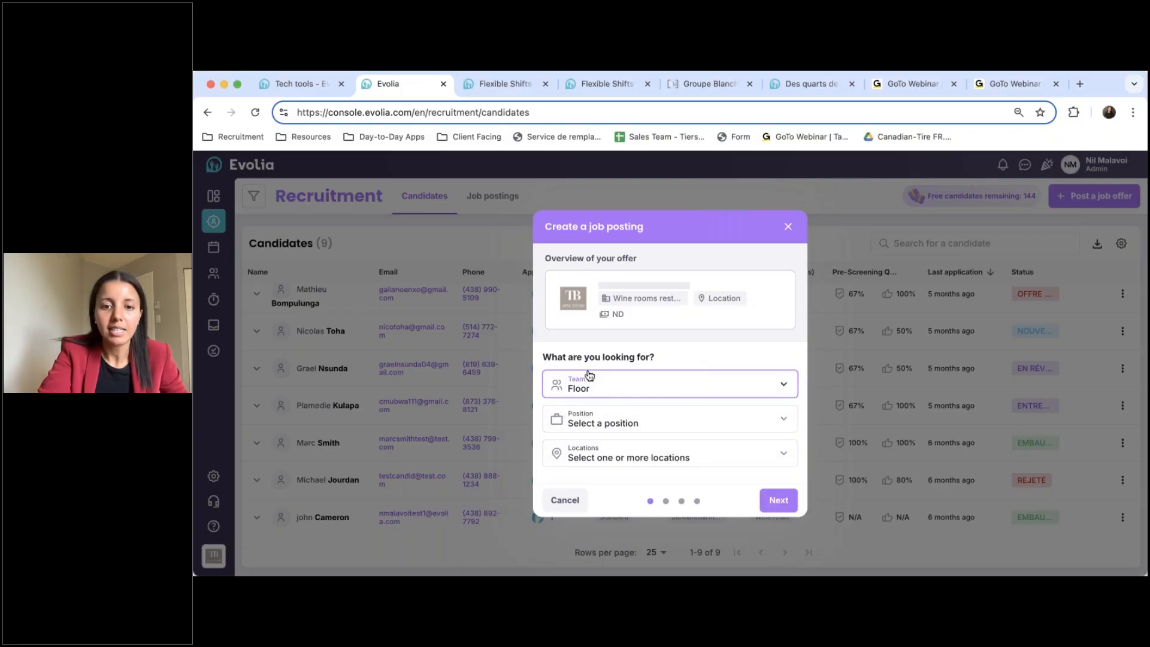
left_click(617, 397)
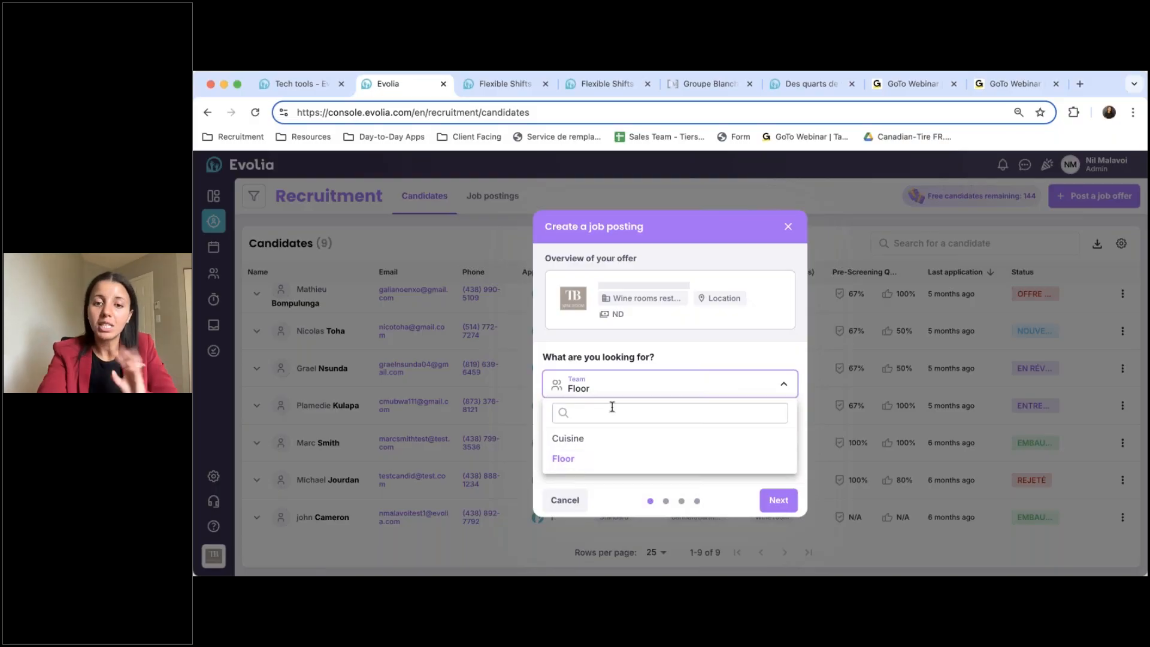
left_click(681, 347)
left_click(582, 425)
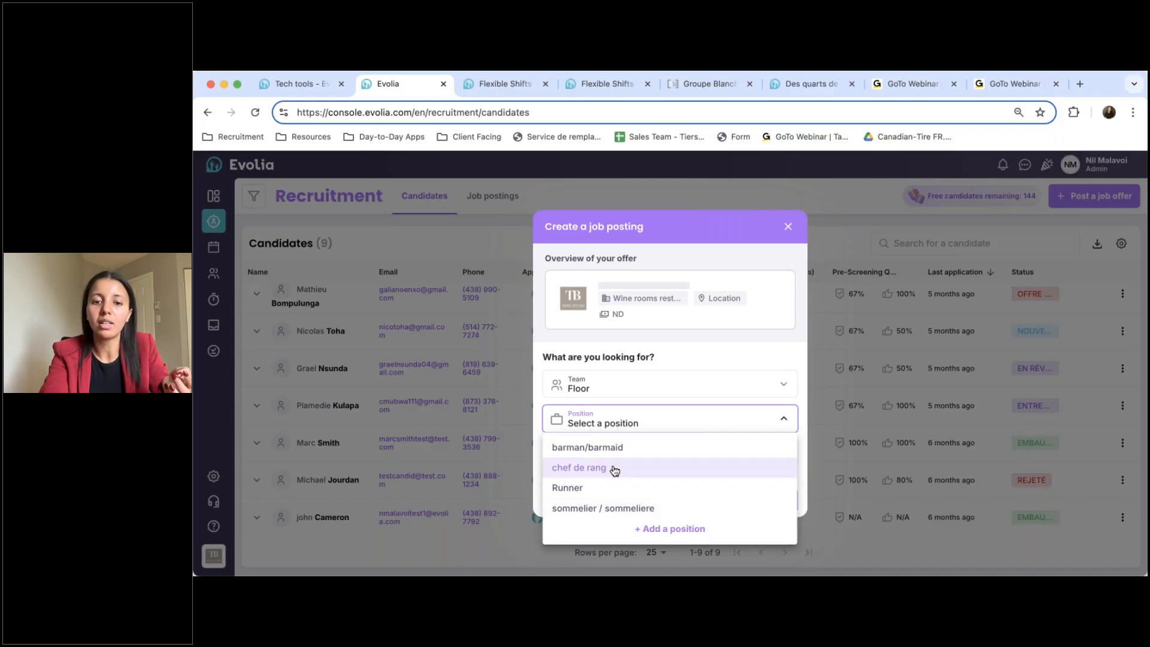
left_click(565, 449)
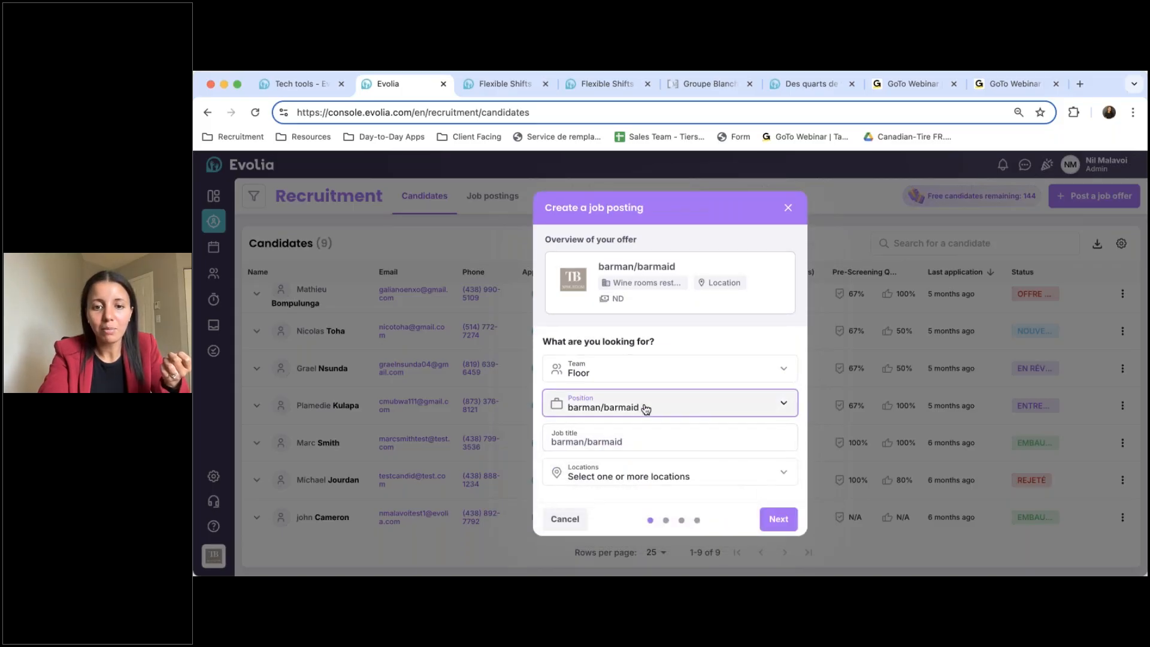
Keep barman/barmaid as the job title, set the location to Wine room, and continue to the job specification
left_click_drag(652, 446, 540, 448)
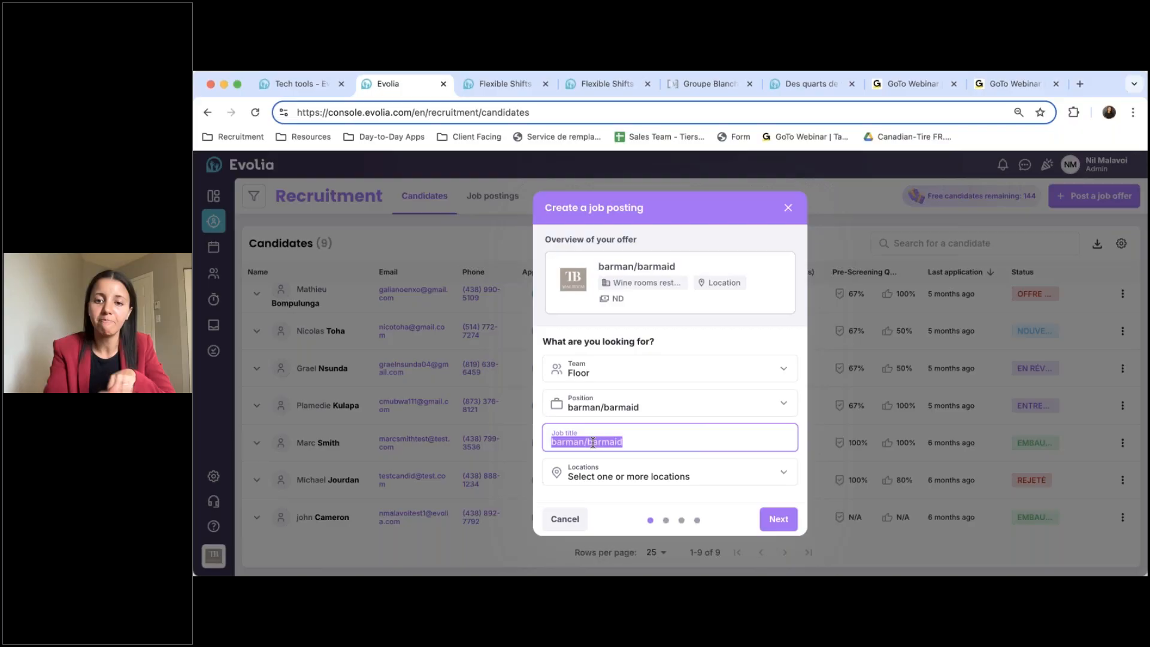
left_click(617, 475)
left_click(562, 530)
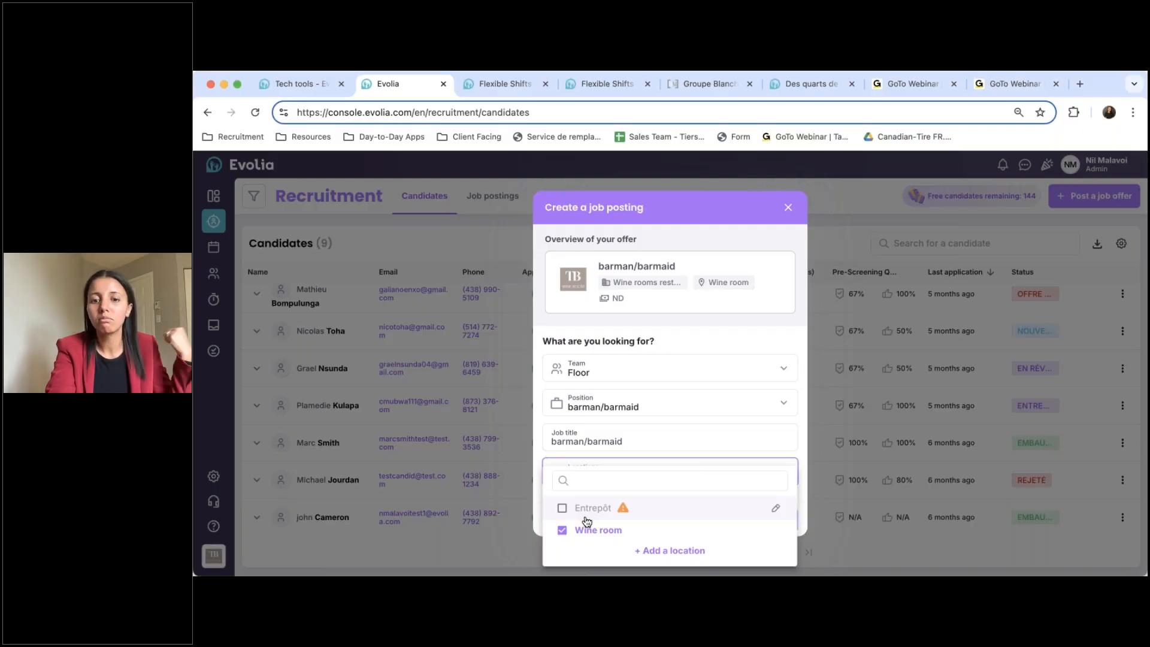
left_click(800, 336)
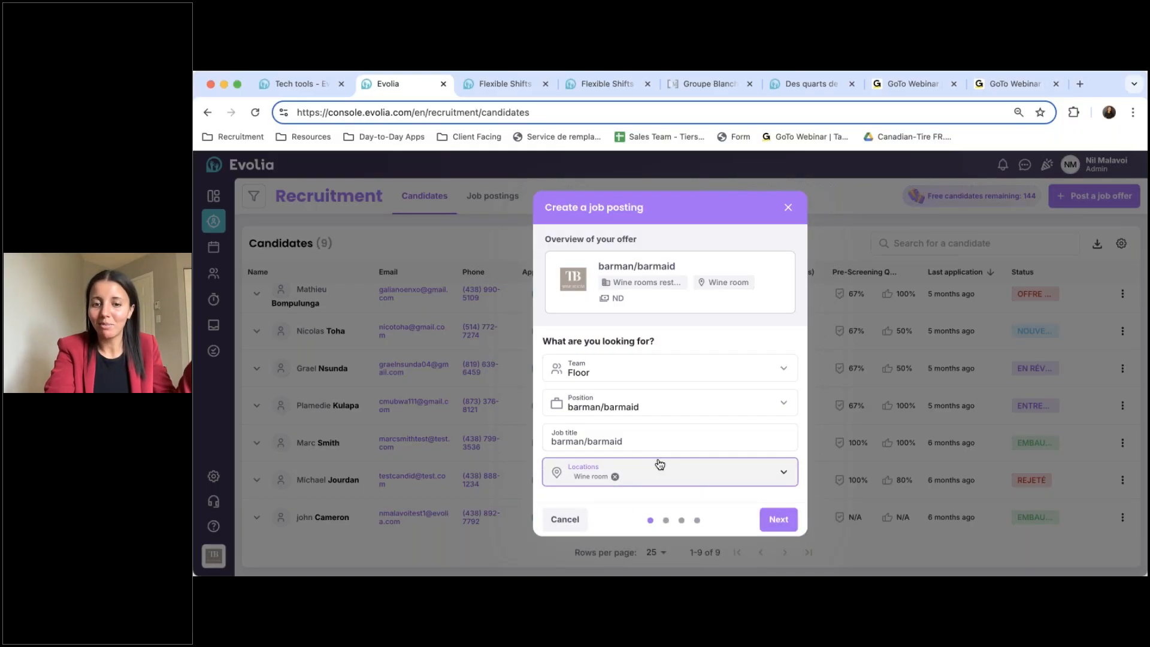
left_click(775, 520)
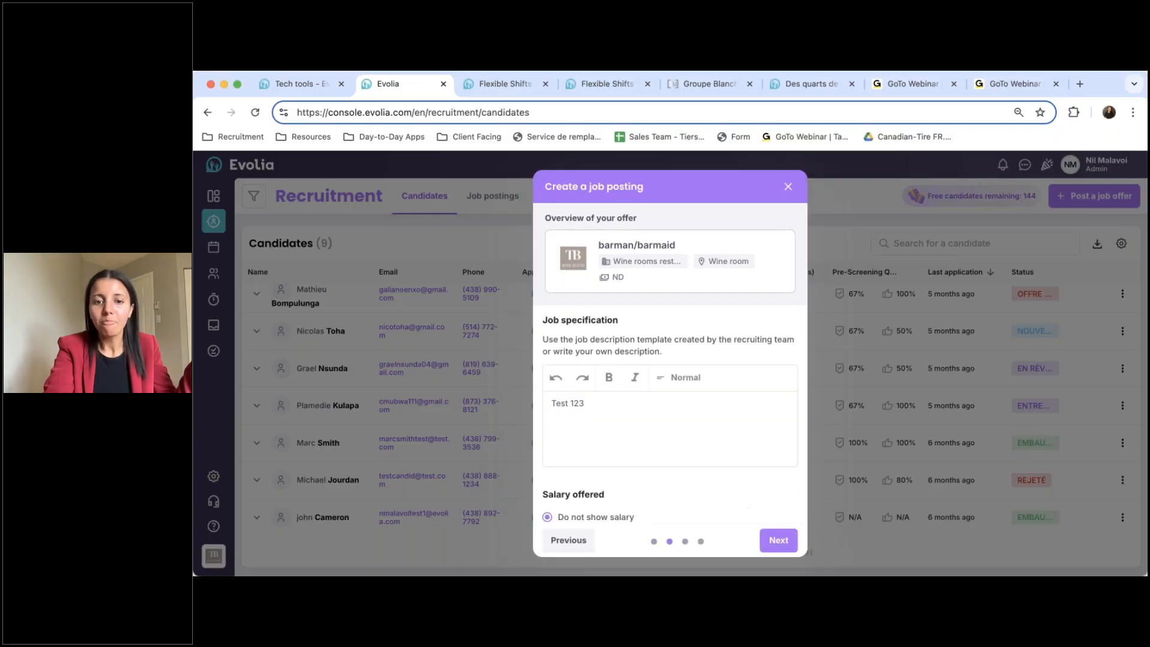
Keep the Test 123 job description and the Do not show salary option, and continue to the pre-screening questions
left_click_drag(551, 403, 606, 403)
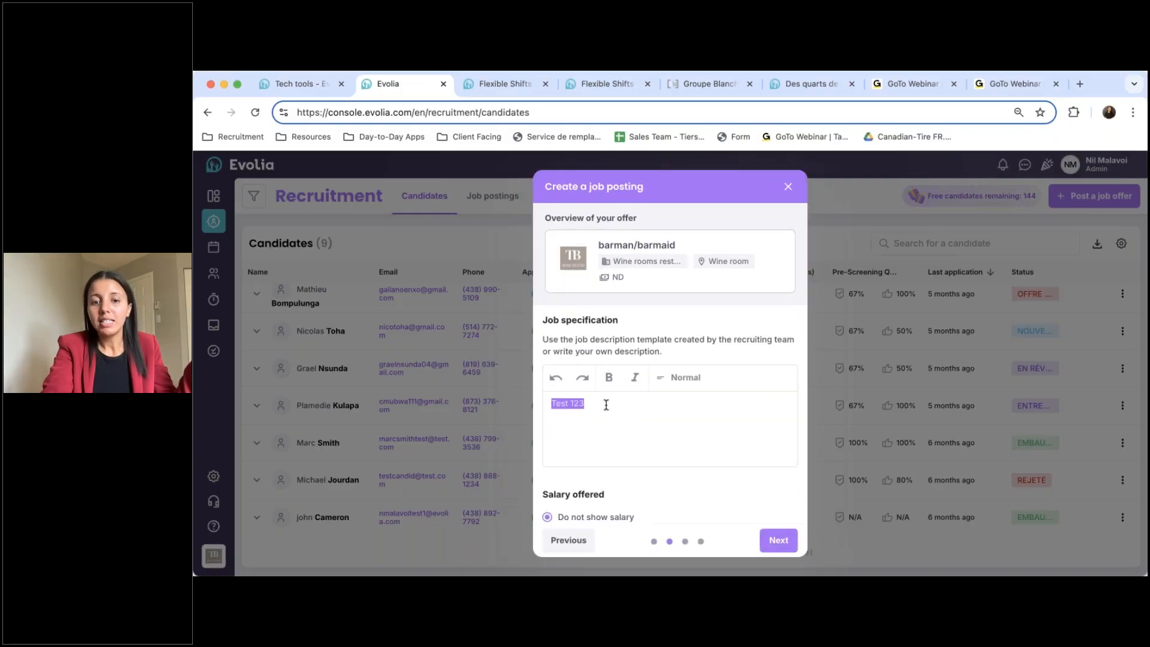
left_click(620, 404)
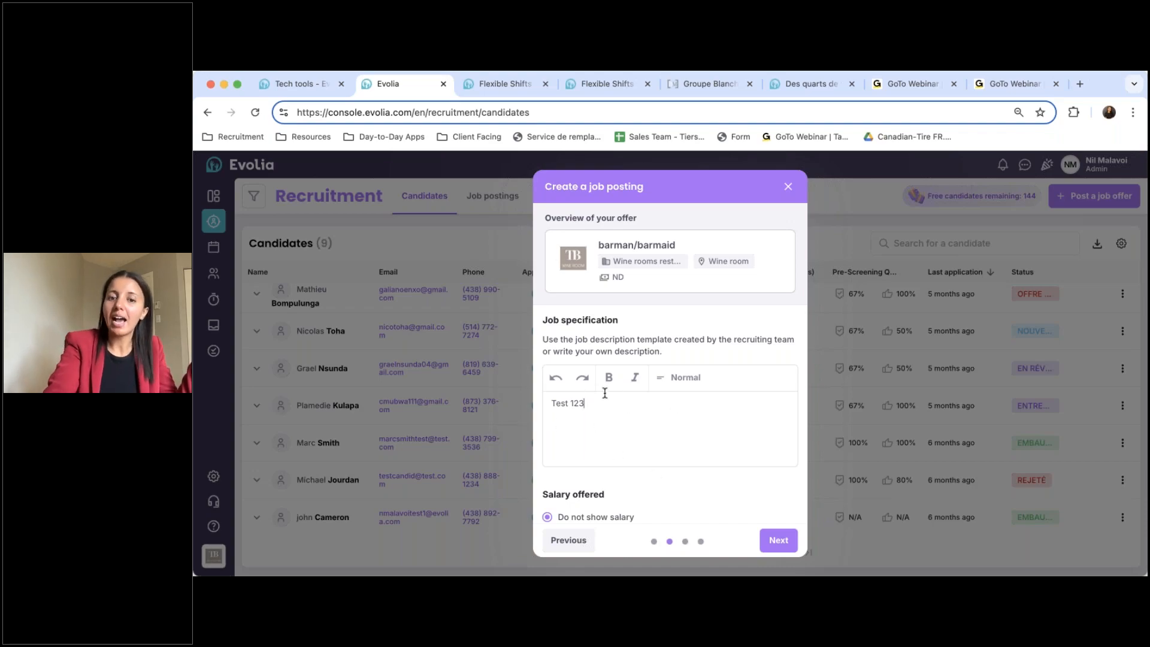
scroll(599, 388, "down", 2)
scroll(639, 407, "down", 3)
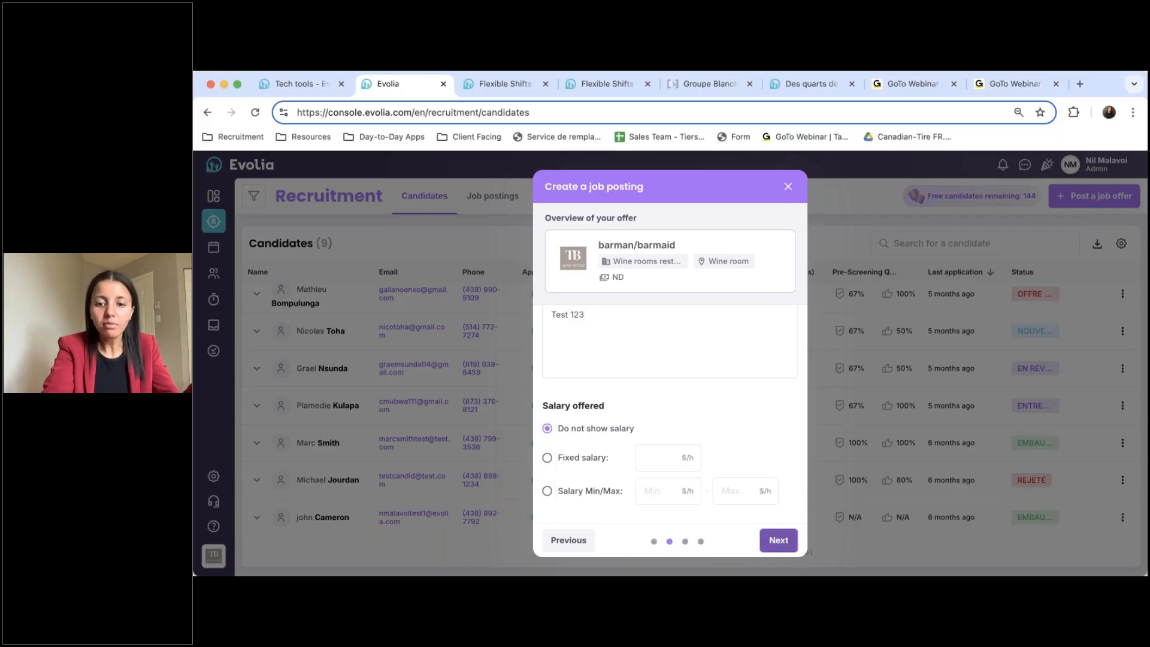
left_click(779, 539)
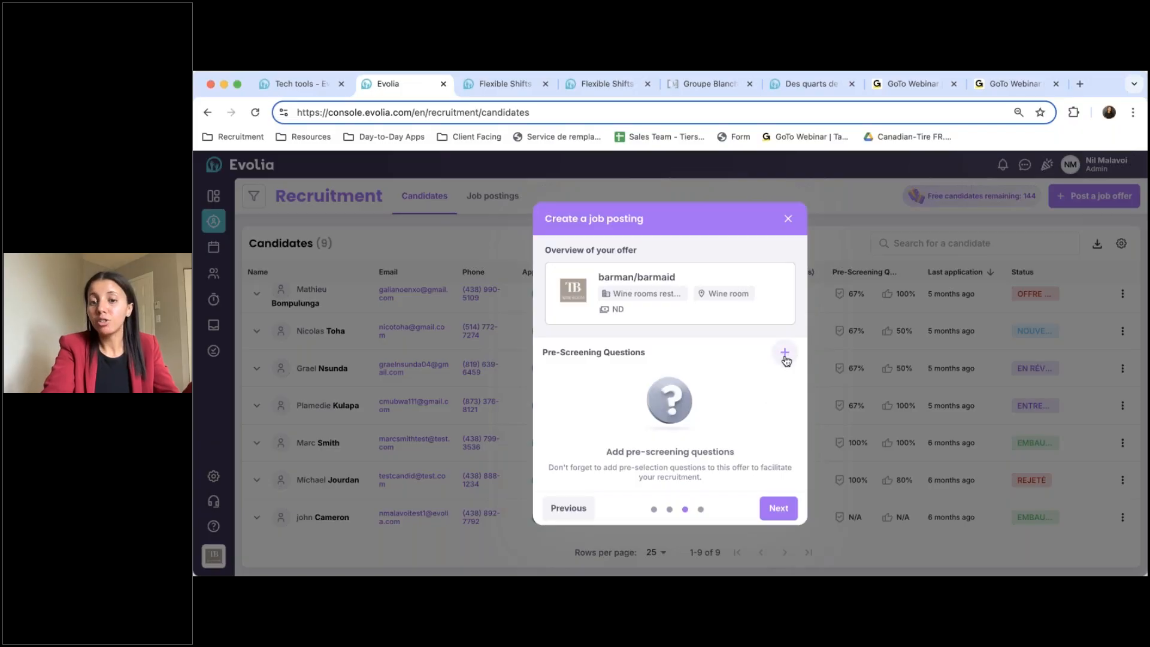
Add the three nice-to-have questions and the four must-have questions other than Bilingue from the library to the job posting
left_click(784, 354)
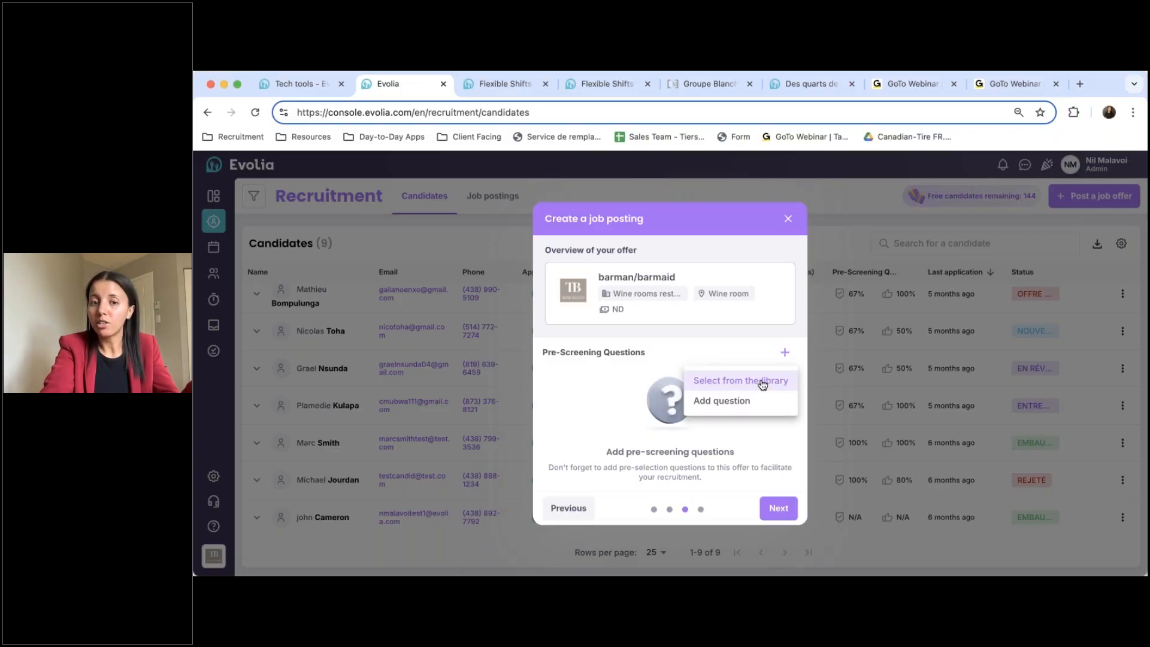
left_click(762, 384)
left_click(548, 280)
left_click(548, 307)
left_click(548, 336)
left_click(547, 389)
left_click(548, 418)
left_click(549, 474)
left_click(550, 503)
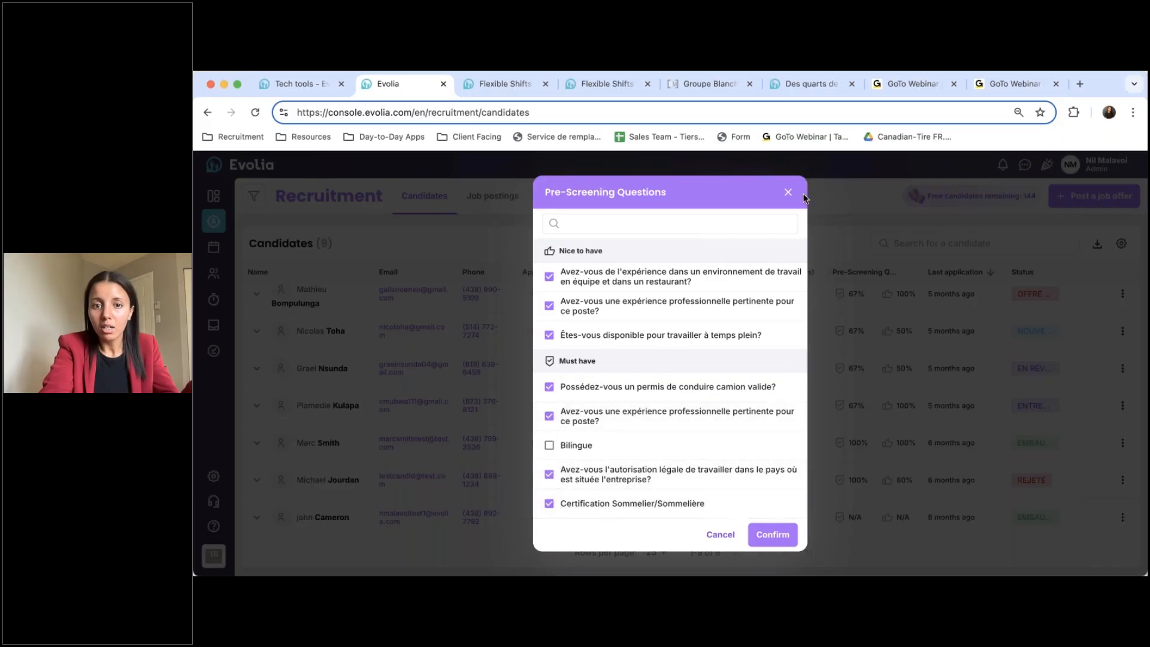
left_click(764, 539)
Look at the form for adding a custom or suggested pre-screening question, close it unchanged, and continue to the work schedule
left_click(784, 328)
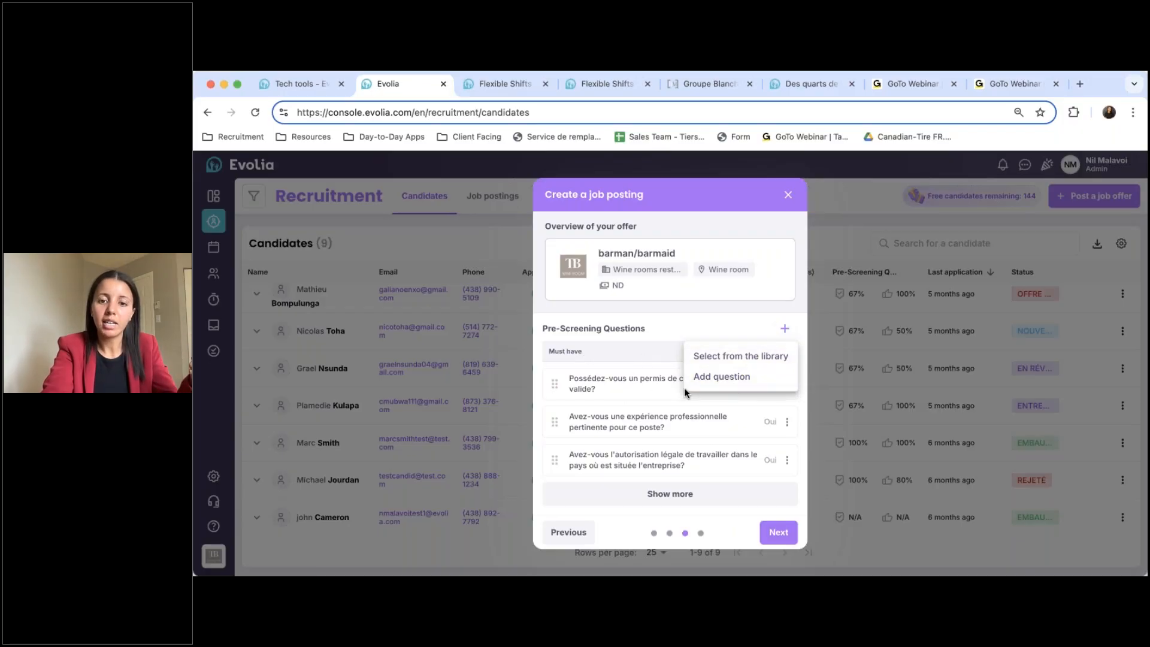
left_click(721, 376)
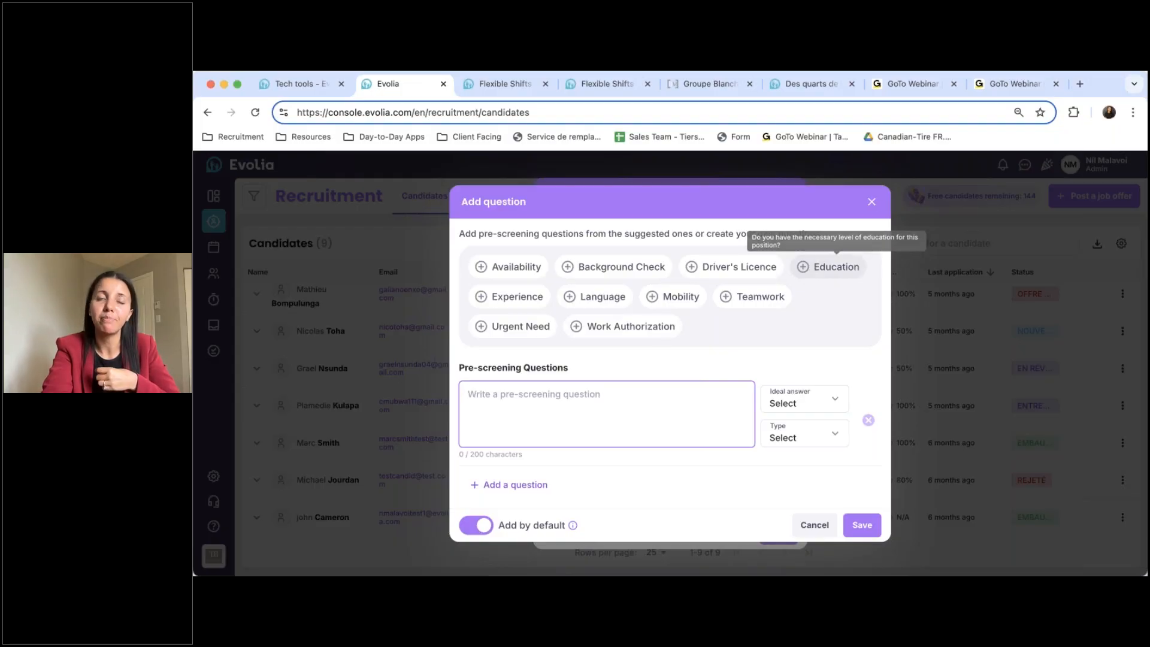
left_click(871, 202)
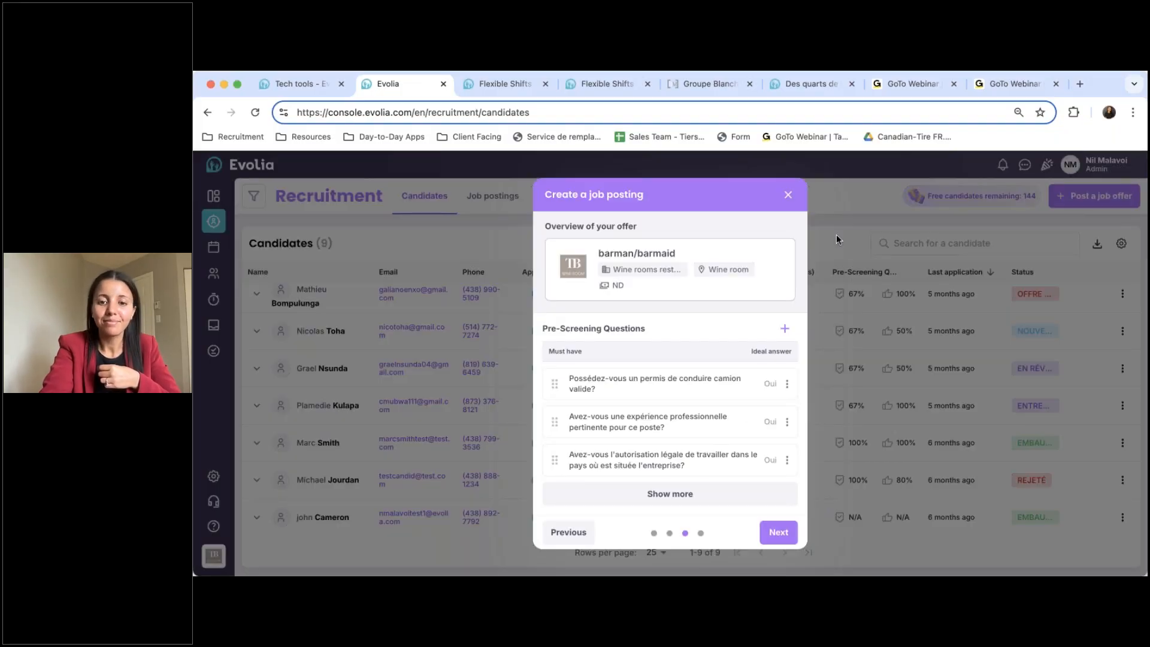
left_click(778, 532)
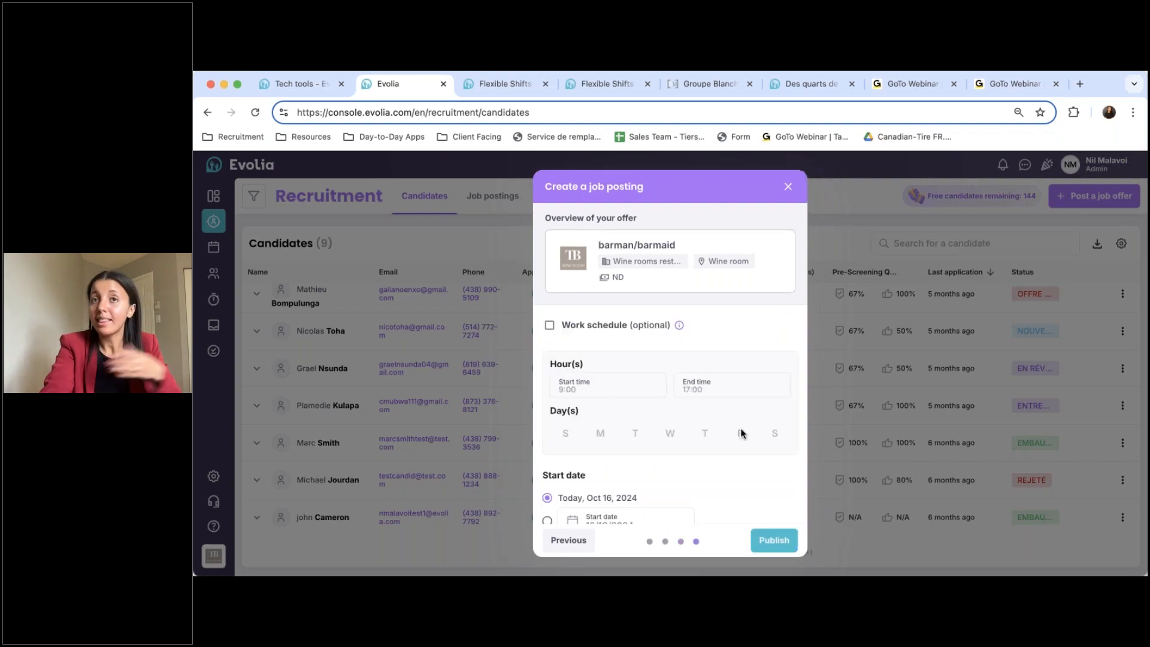
Try the optional work schedule setting, leave it disabled, and close the job posting without publishing it
left_click(549, 324)
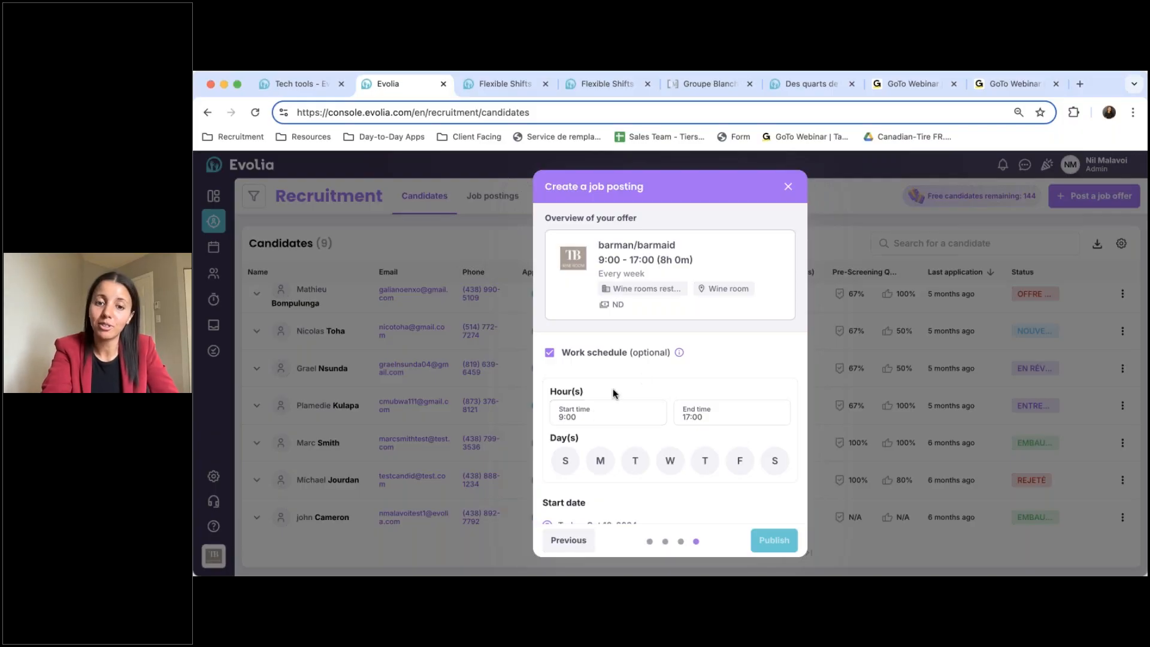
left_click(549, 352)
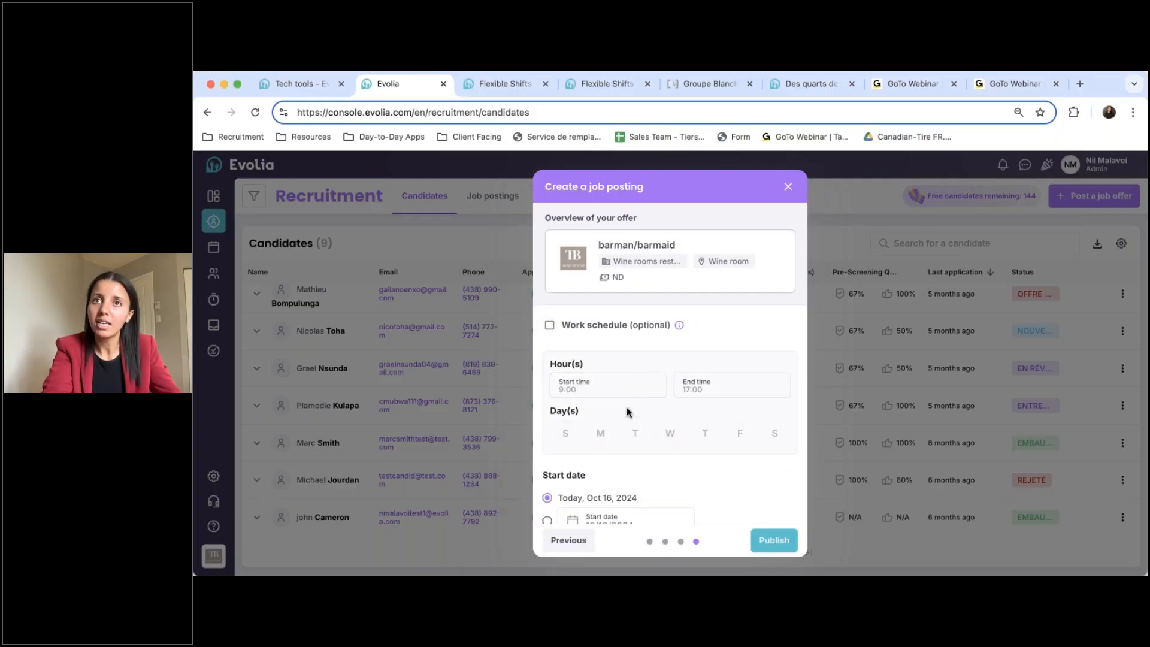
scroll(609, 390, "down", 1)
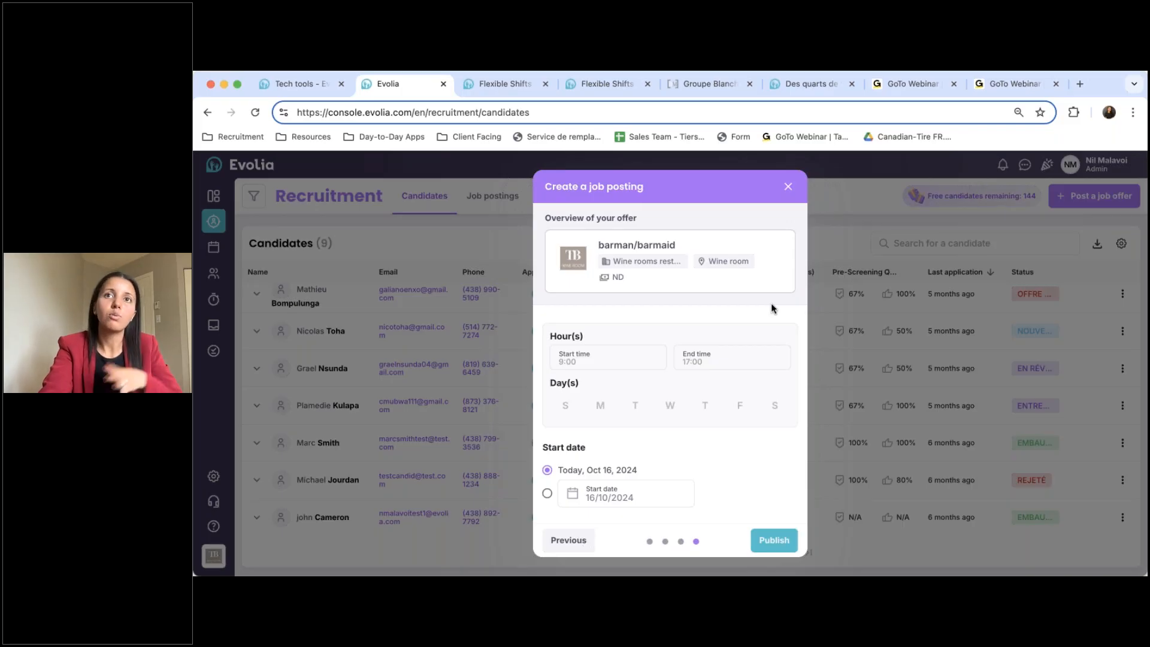
left_click(775, 540)
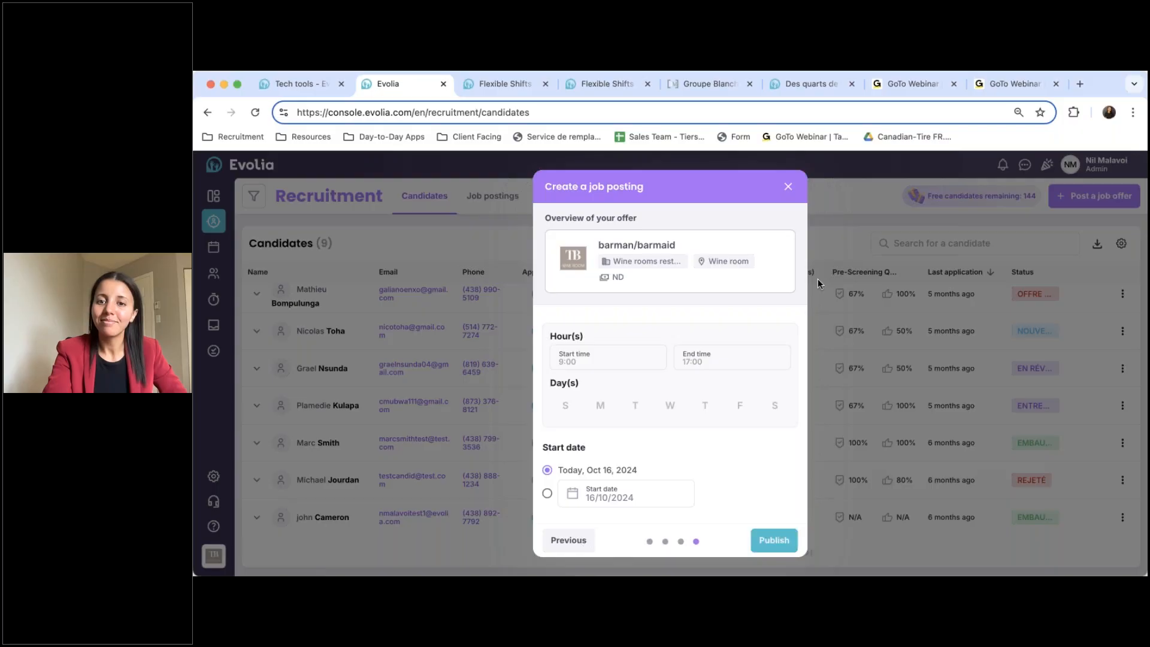
left_click(789, 187)
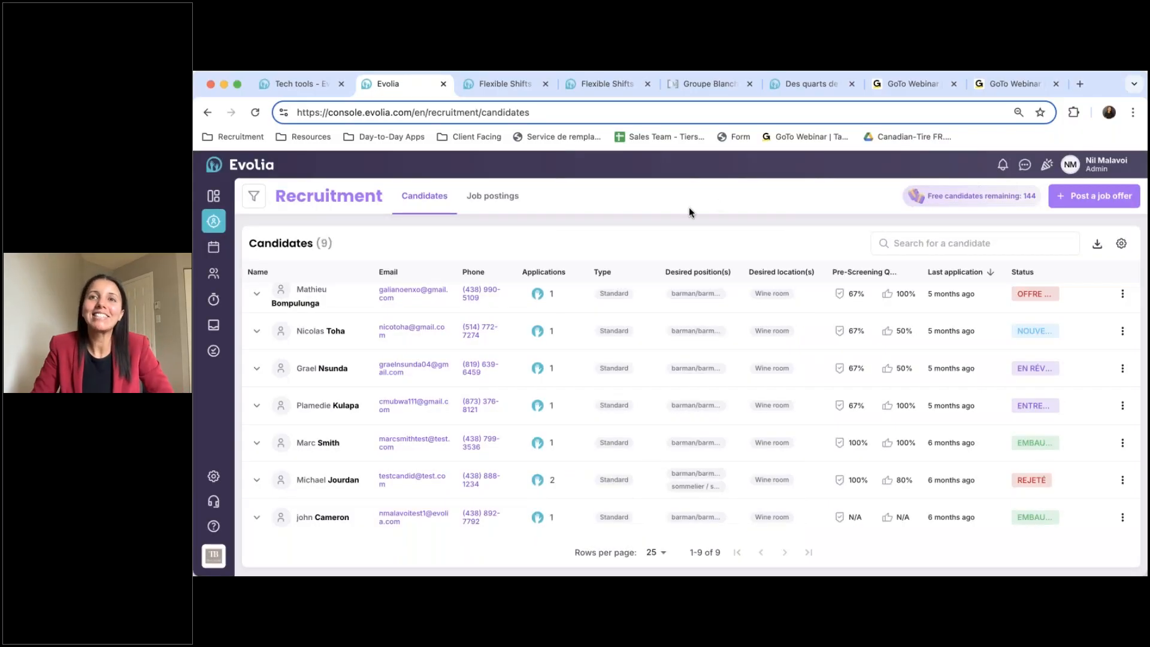